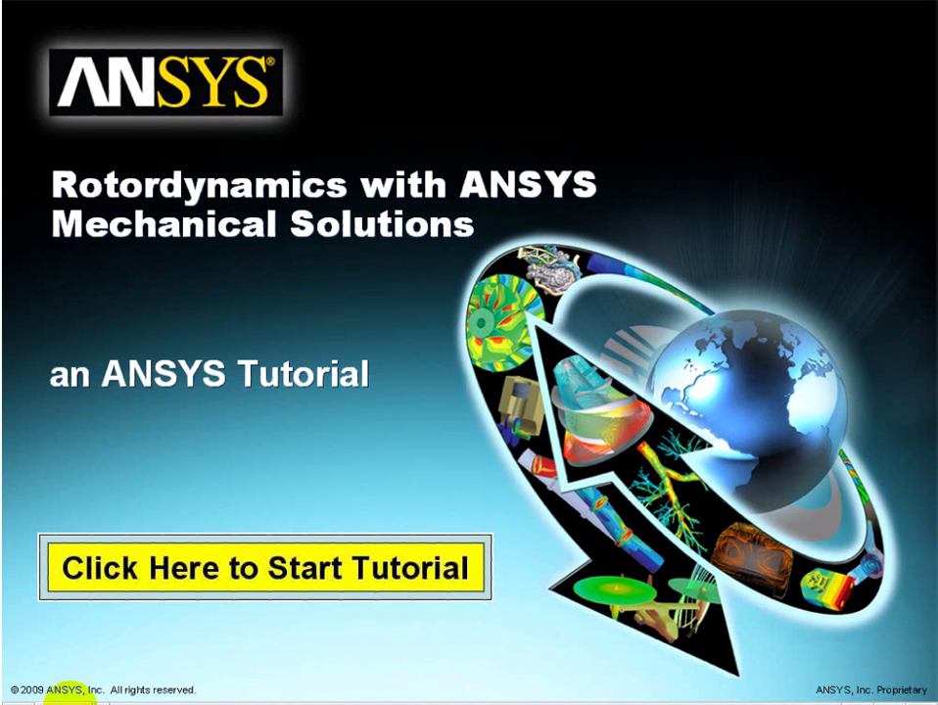
- Start the tutorial and advance past the title and keyboard-shortcut slides to the Workbench demo
click(64, 693)
click(70, 693)
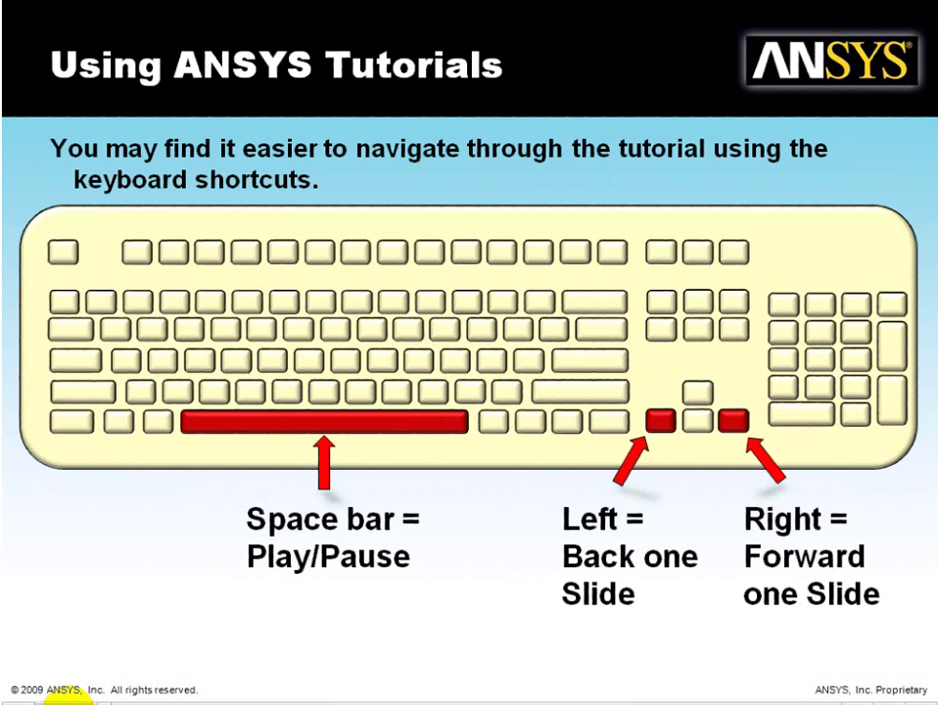
click(70, 693)
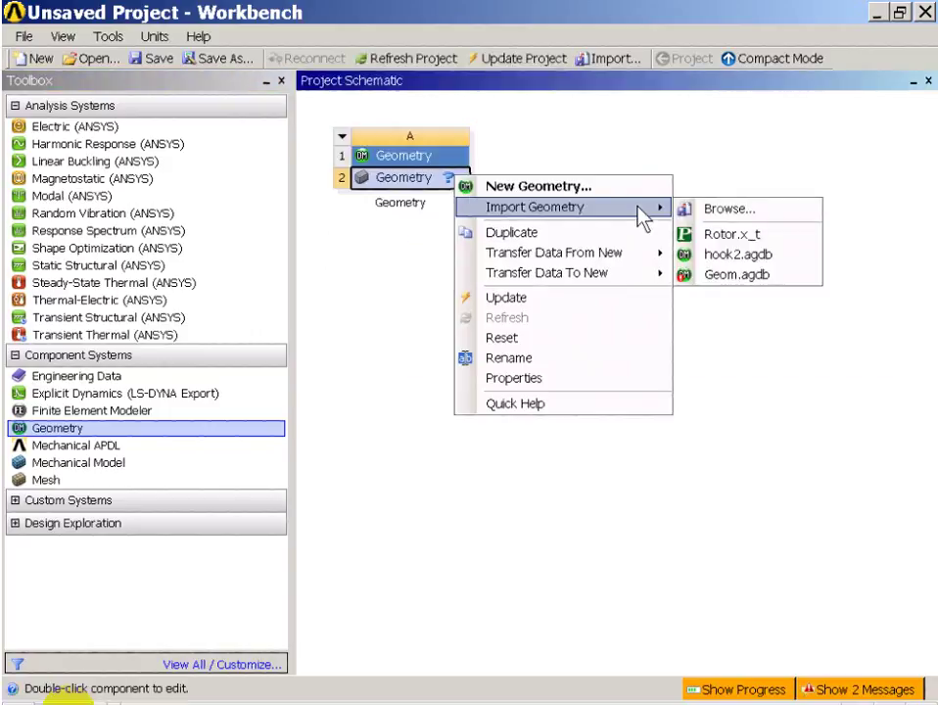
- Import the Rotor.x_t file into the Geometry cell by browsing for it
click(762, 210)
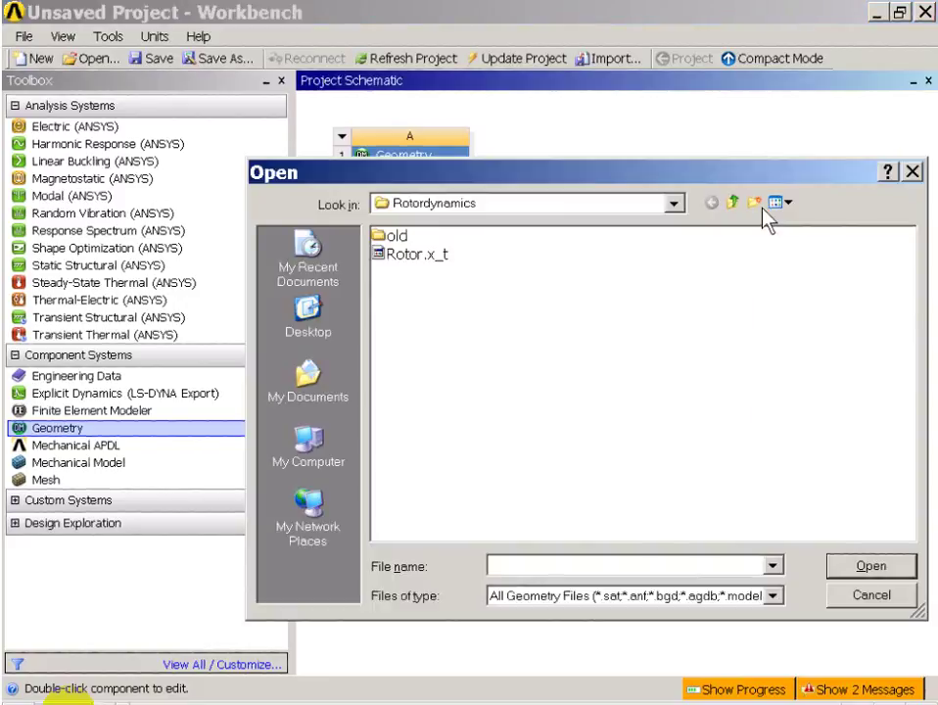
click(420, 257)
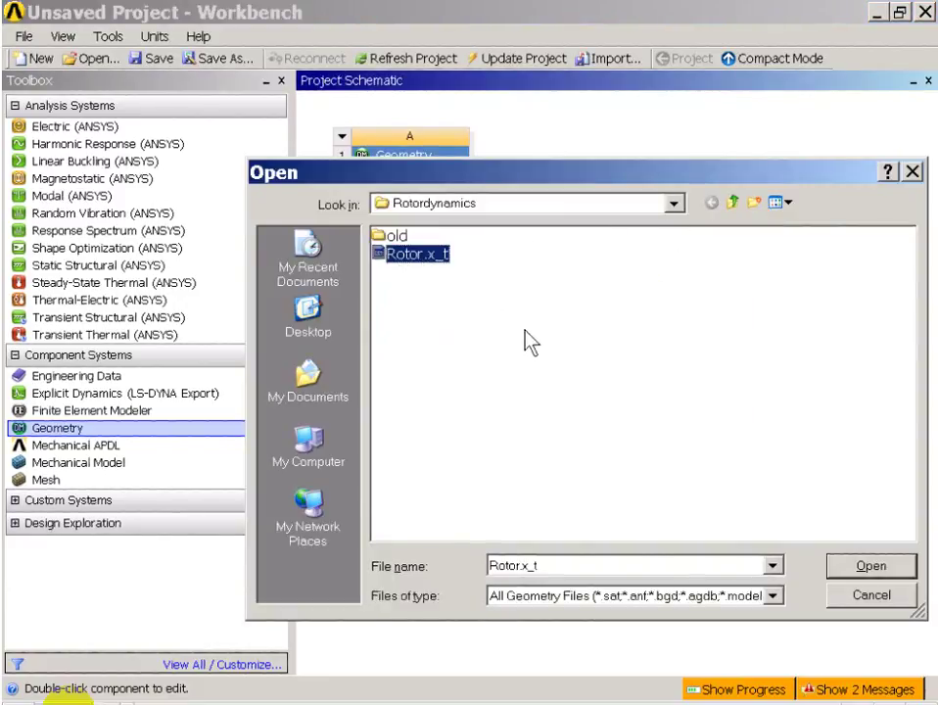
click(842, 567)
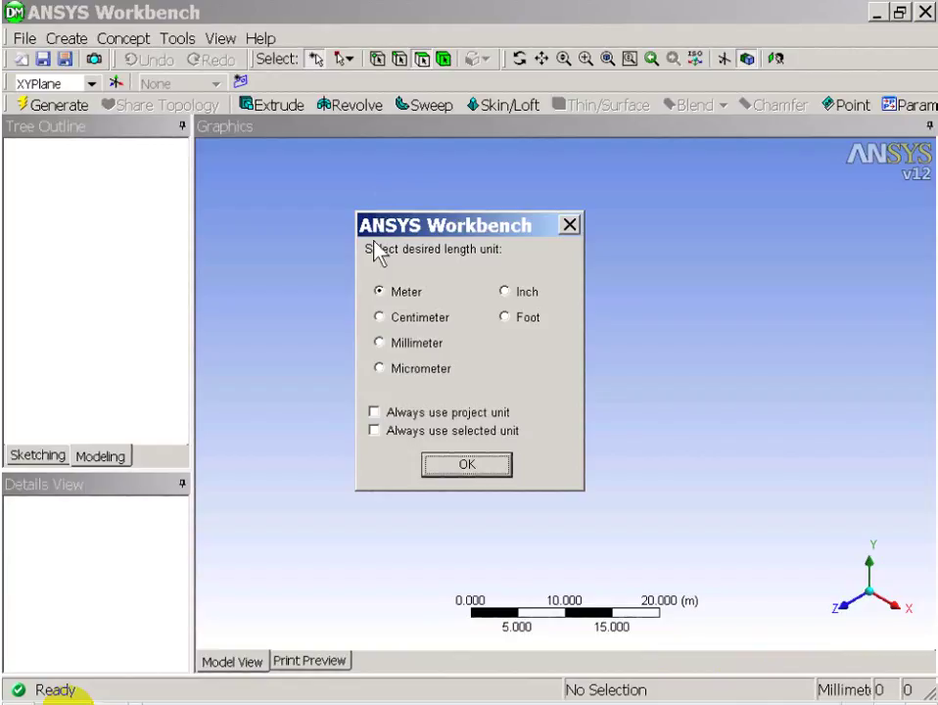
- Choose Millimeter as the length unit and generate Import1 as 1 Part, 1 Body
click(378, 342)
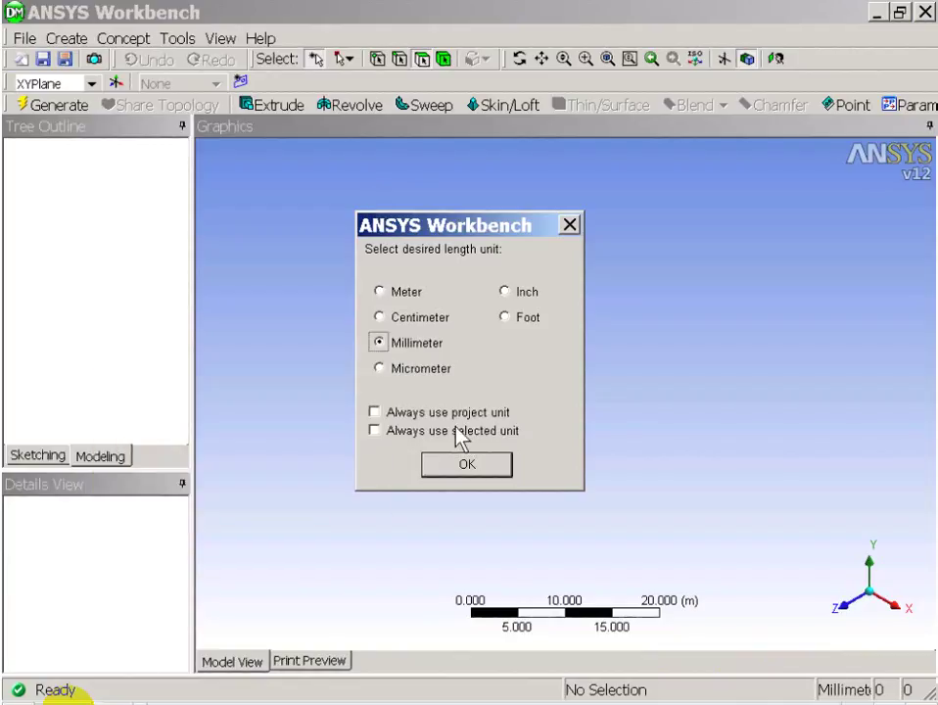
click(493, 467)
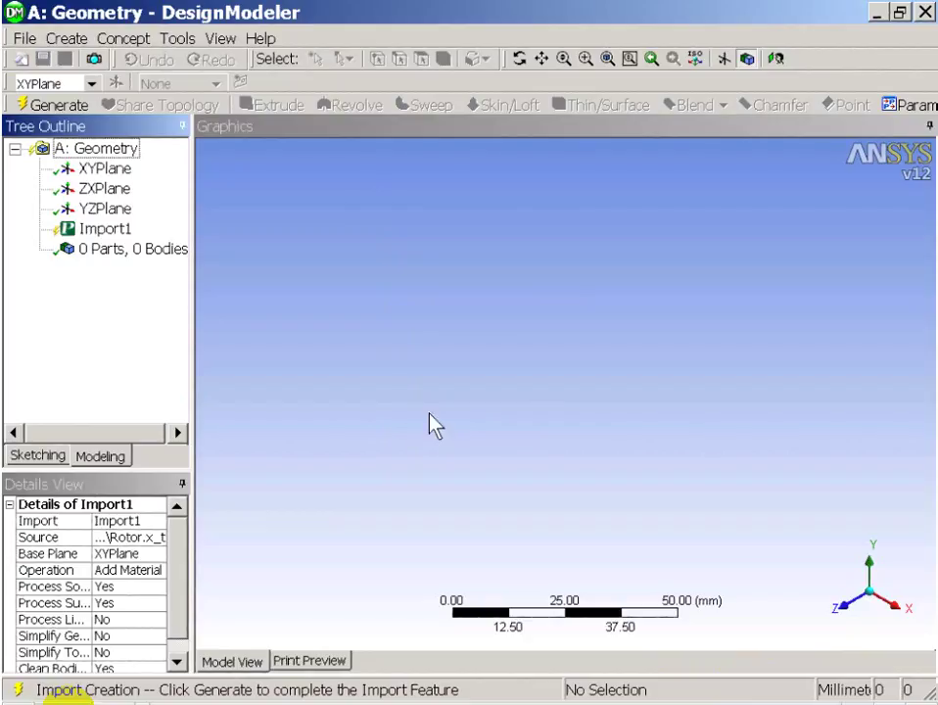
click(66, 112)
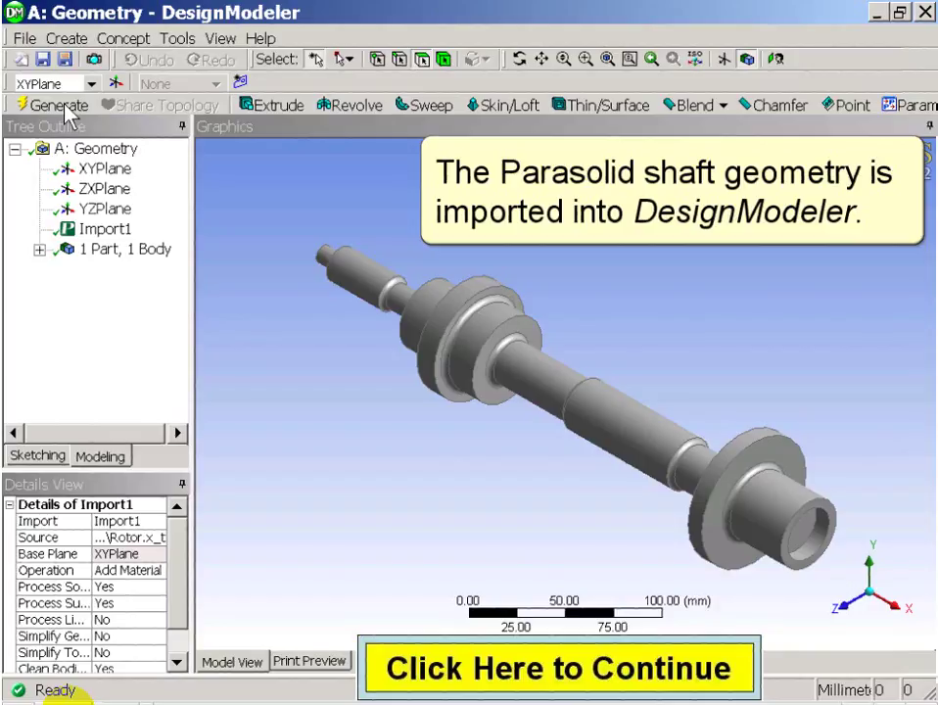
- Generate Face Delete FDelete1 removing the two ring faces with Patch Healing
click(66, 39)
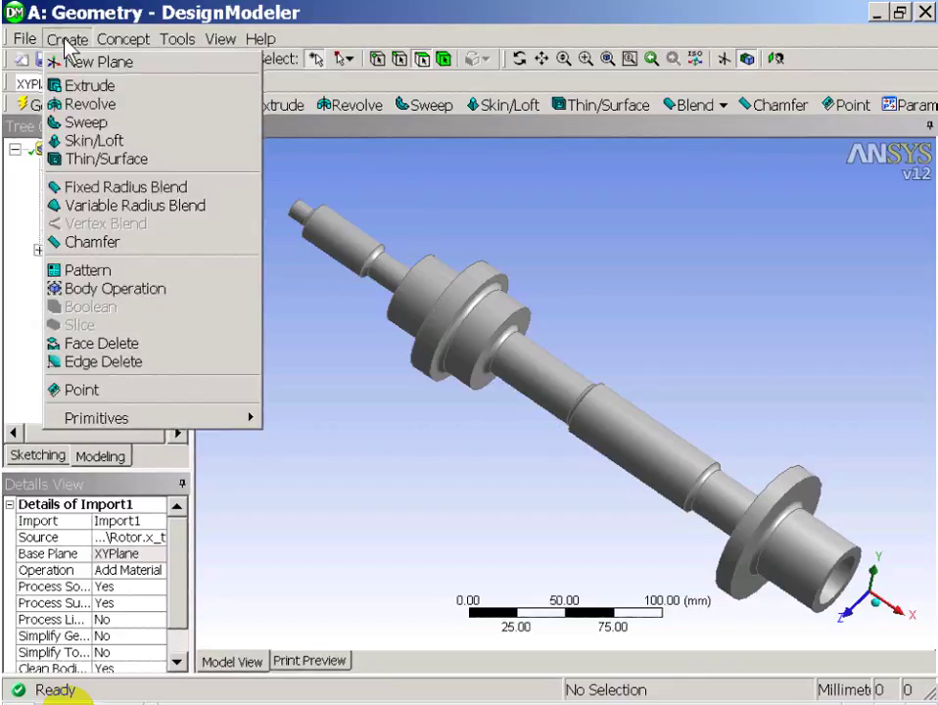
click(152, 348)
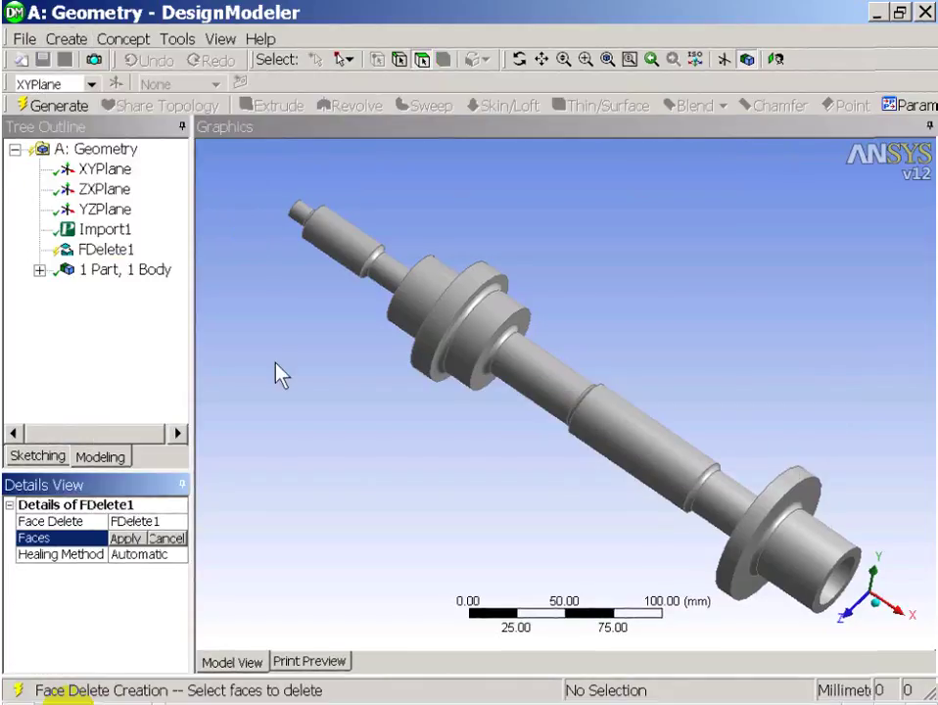
click(578, 403)
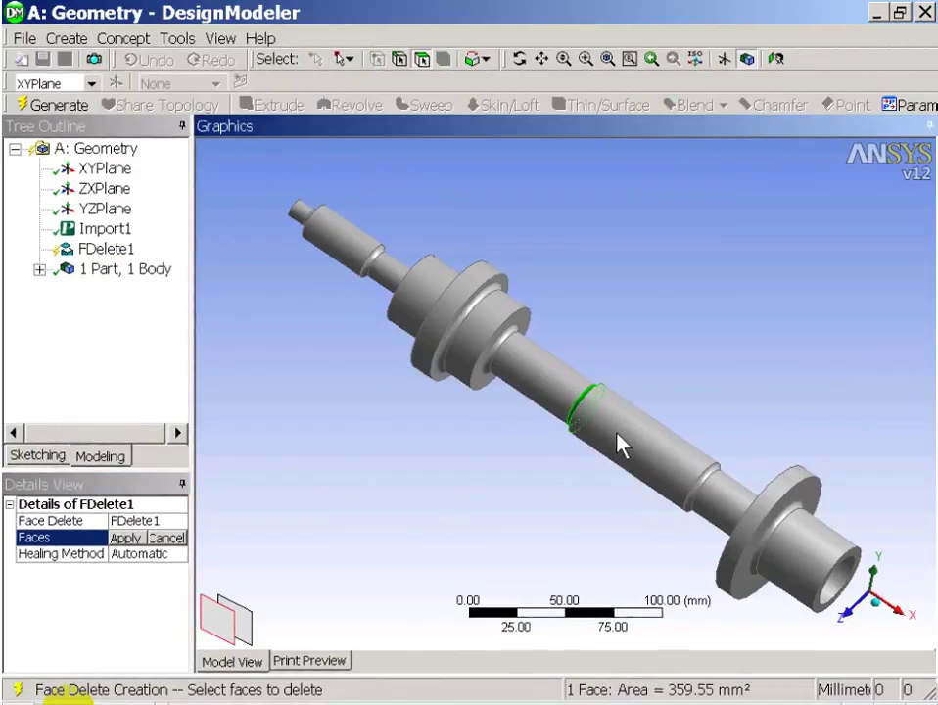
ctrl+click(695, 493)
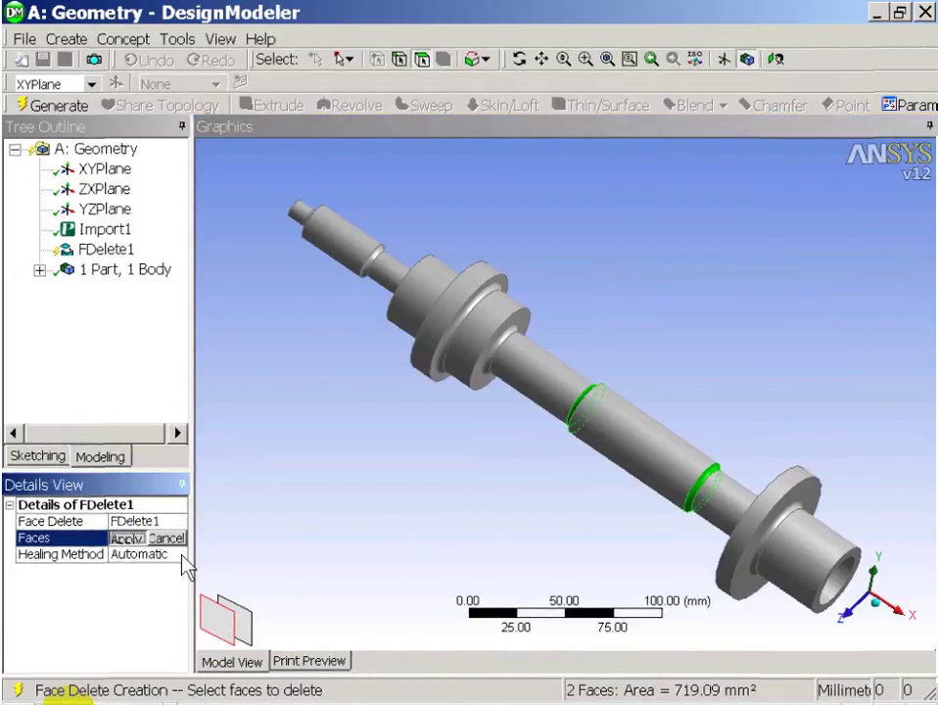
click(181, 556)
click(180, 554)
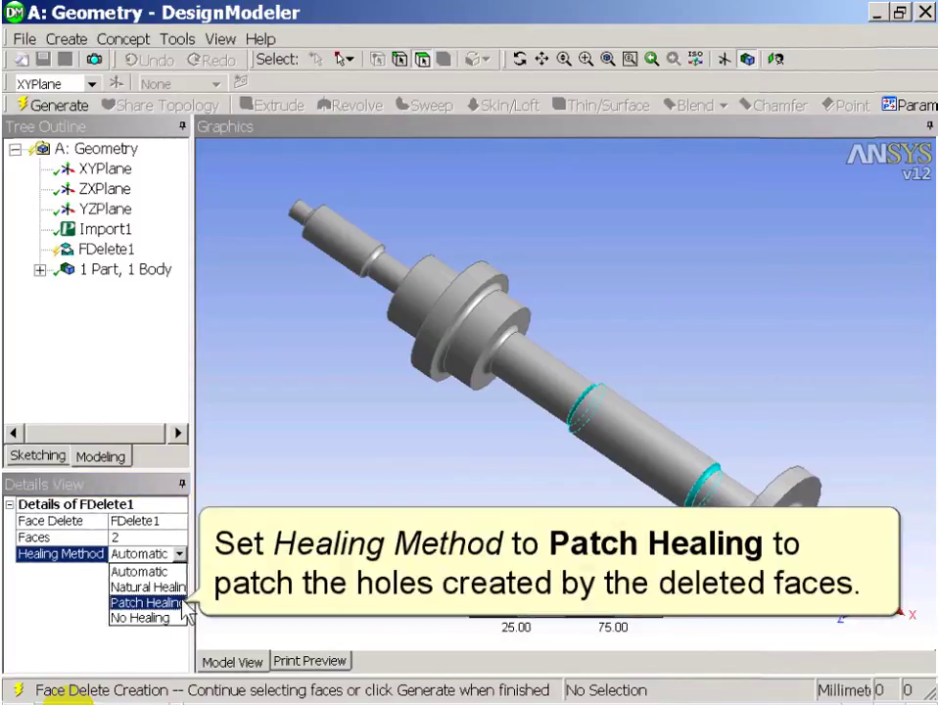
click(184, 602)
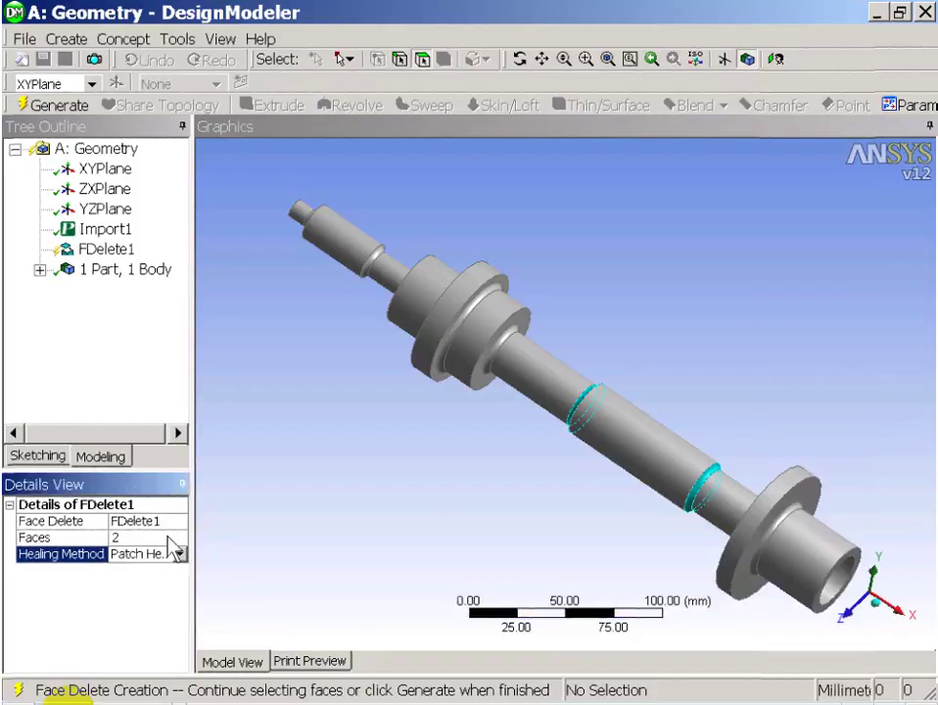
click(67, 111)
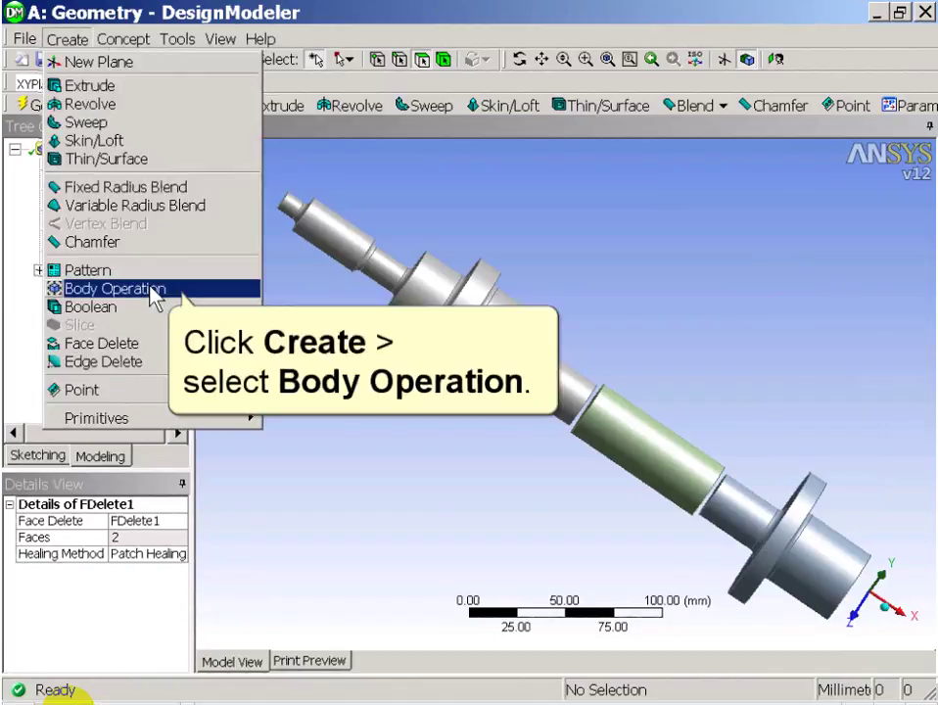
- Generate BodyOp1 of type Delete on the middle shaft section body
click(153, 293)
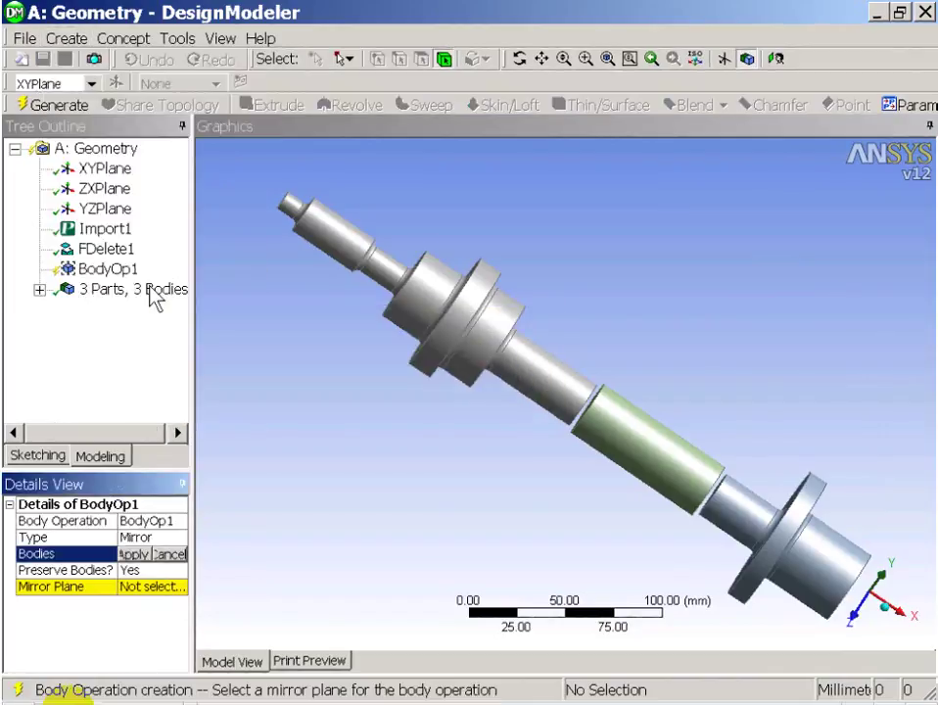
click(629, 456)
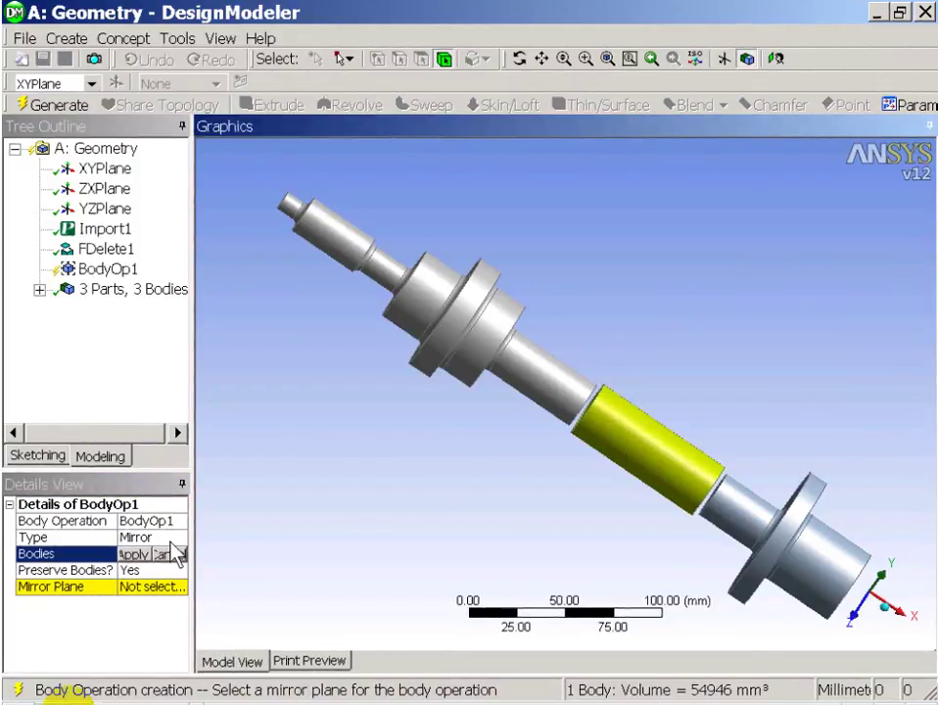
click(134, 554)
click(262, 537)
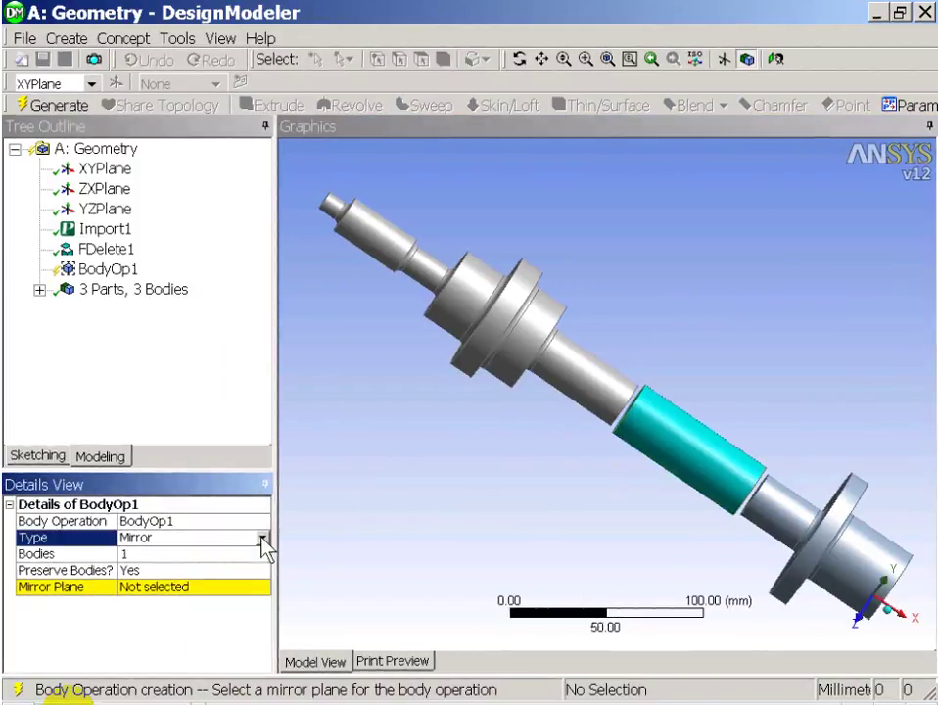
click(262, 541)
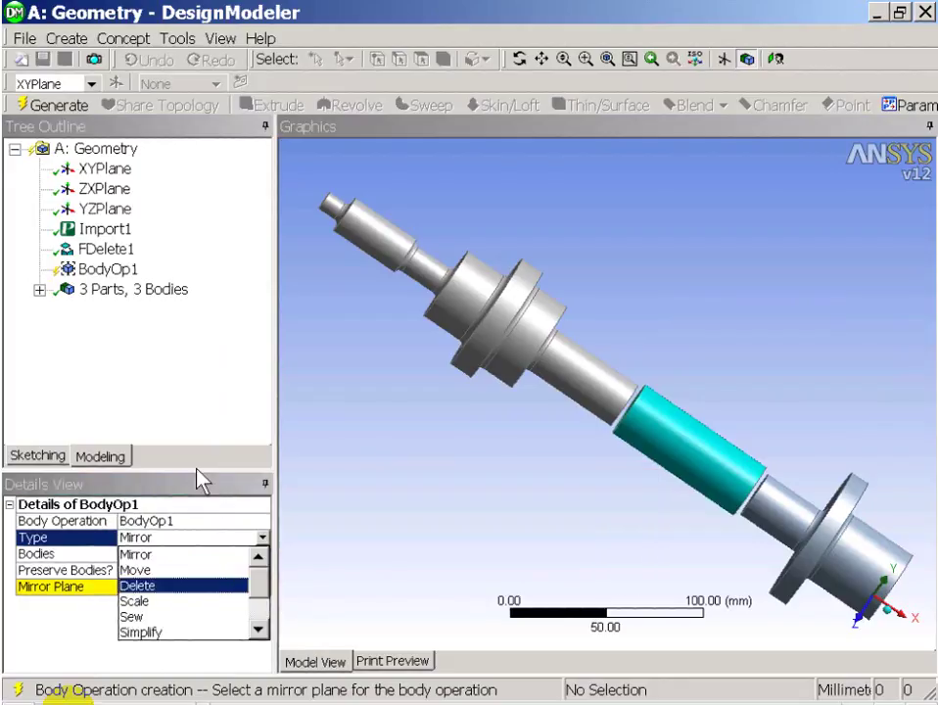
click(85, 107)
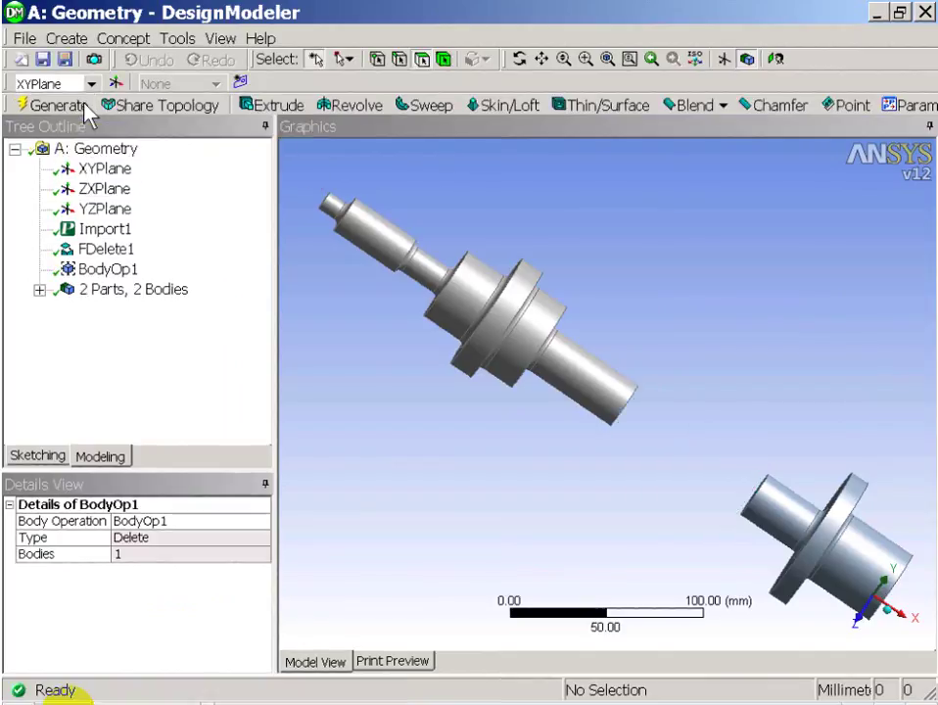
- Start a sketch on the left shaft piece's end face and draw a circle
click(422, 60)
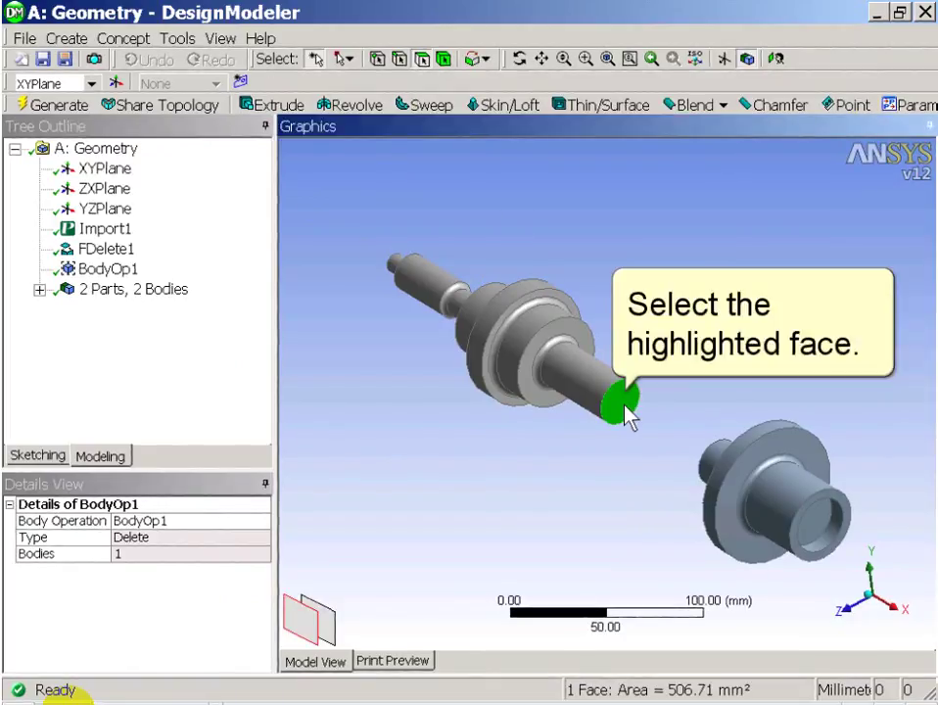
click(601, 418)
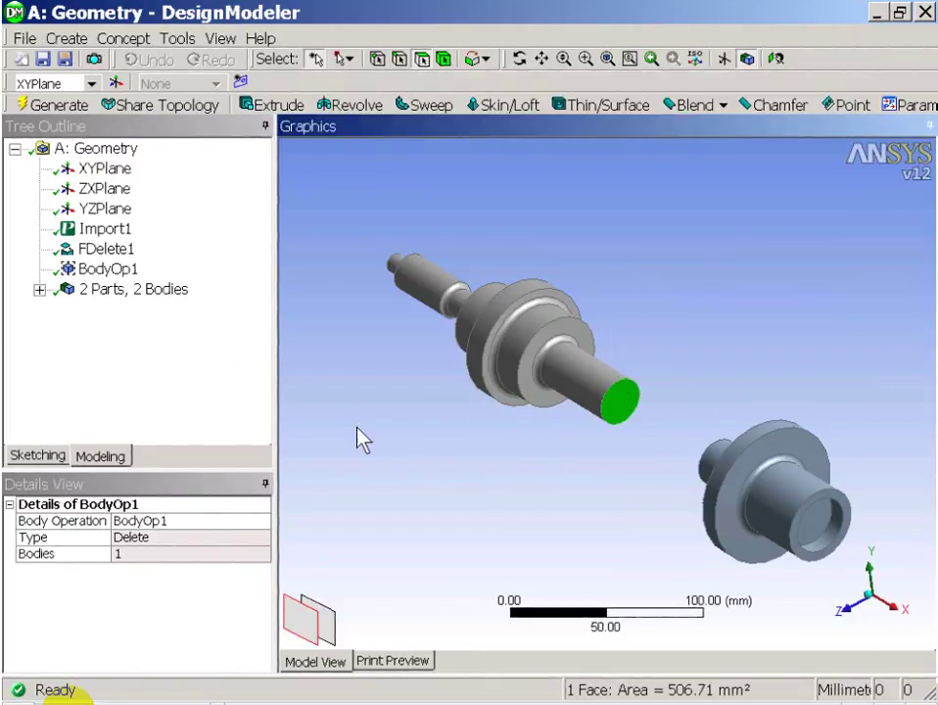
click(38, 456)
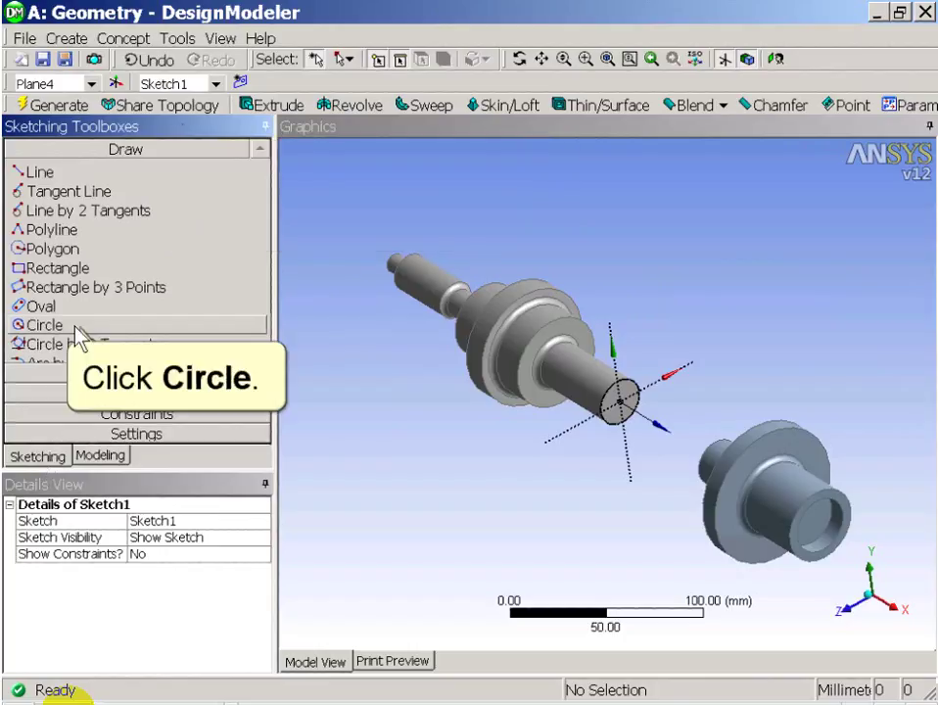
click(76, 327)
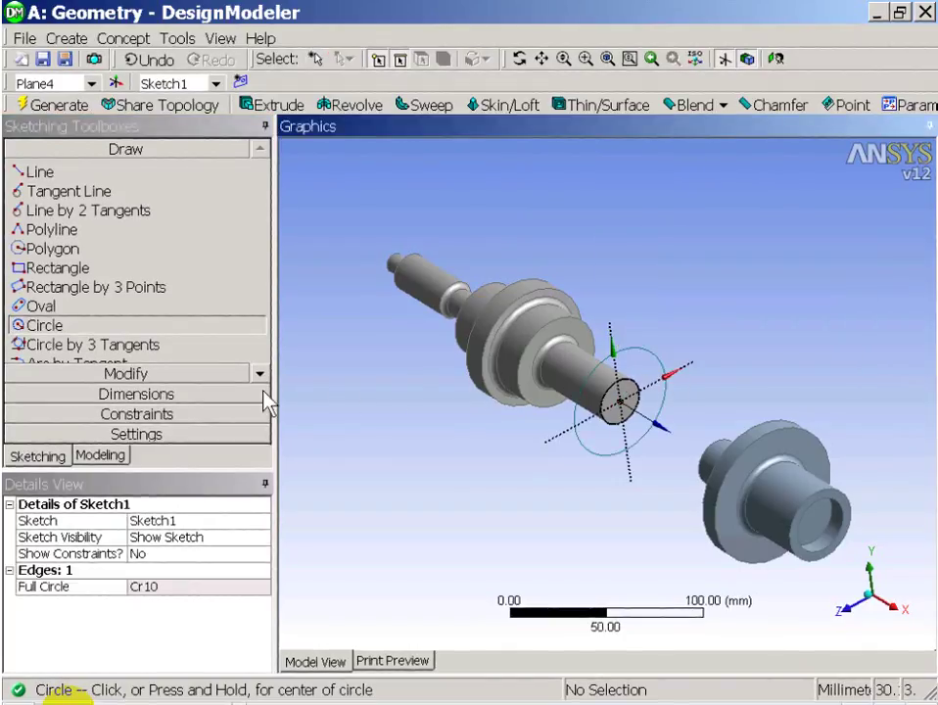
- Add a diameter dimension D1 to the circle and set it to 38 mm
click(140, 403)
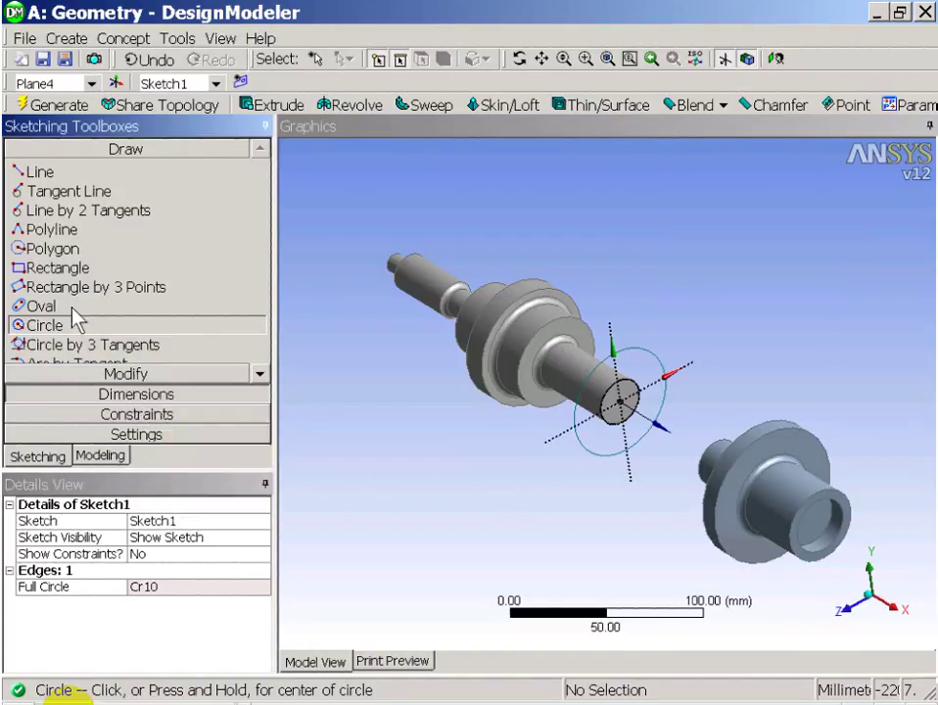
click(73, 311)
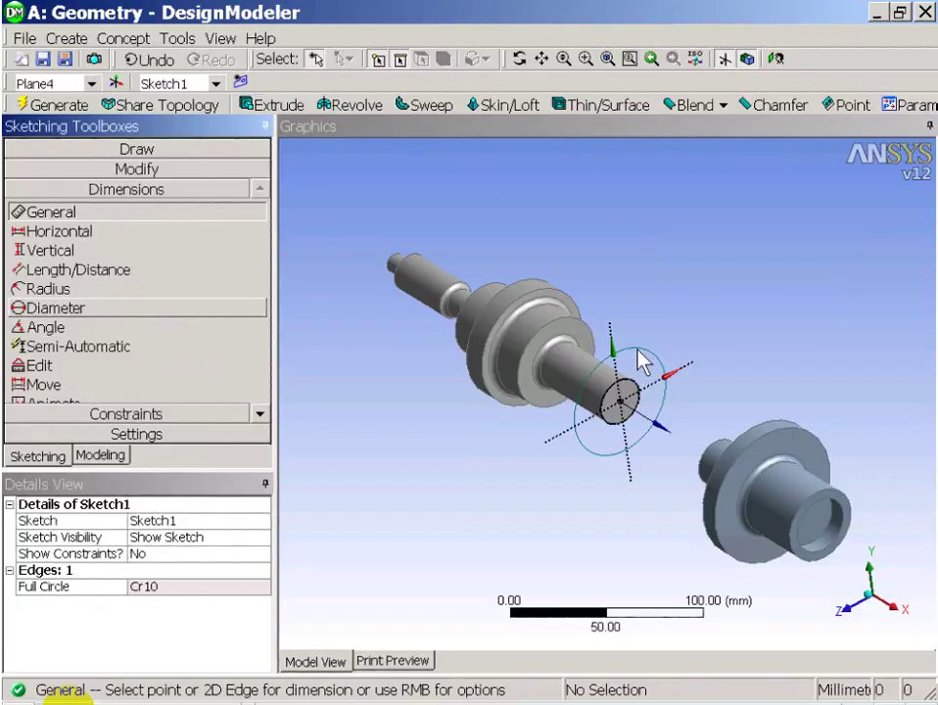
click(671, 333)
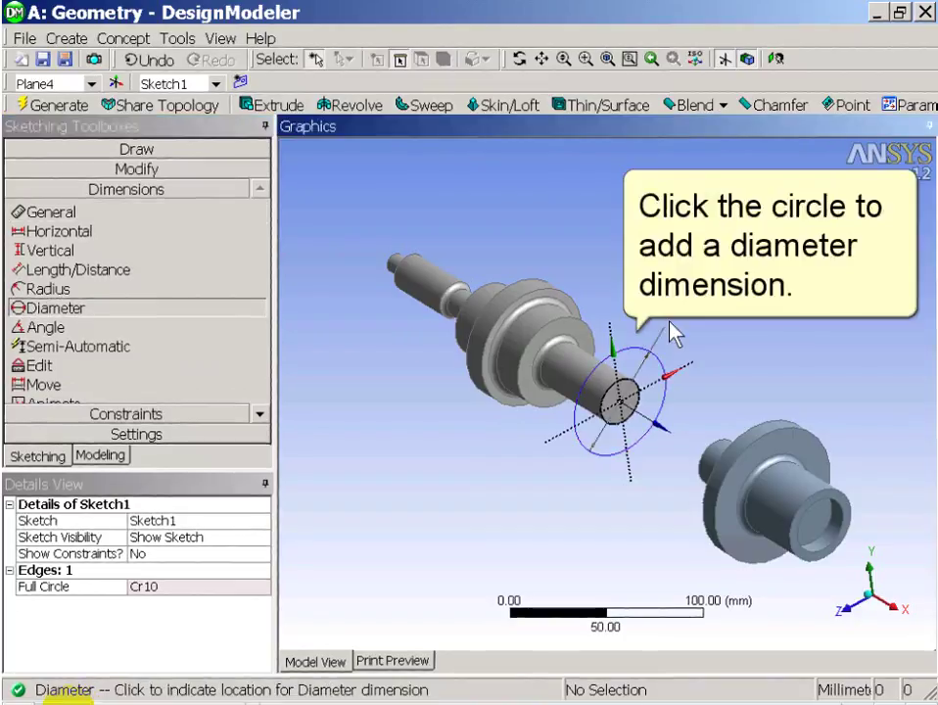
click(672, 333)
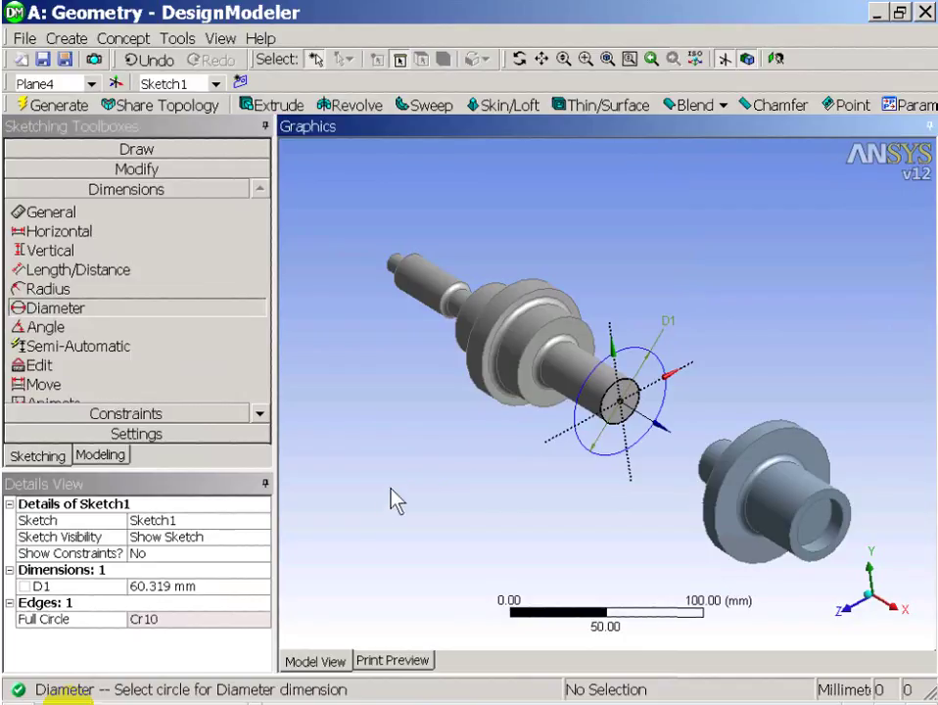
click(161, 586)
text(38)
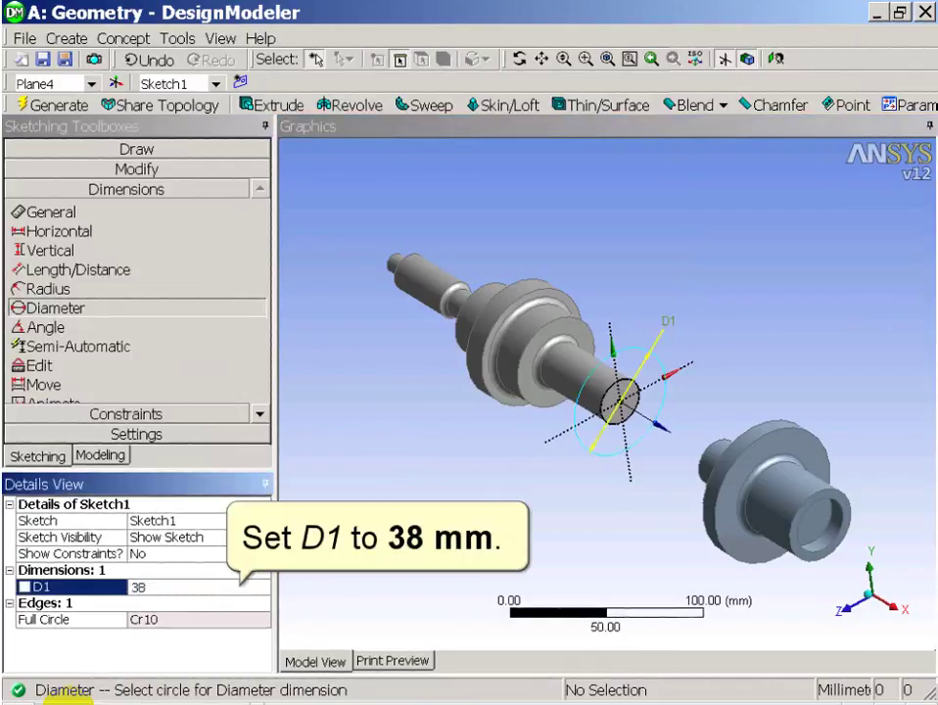
key(Return)
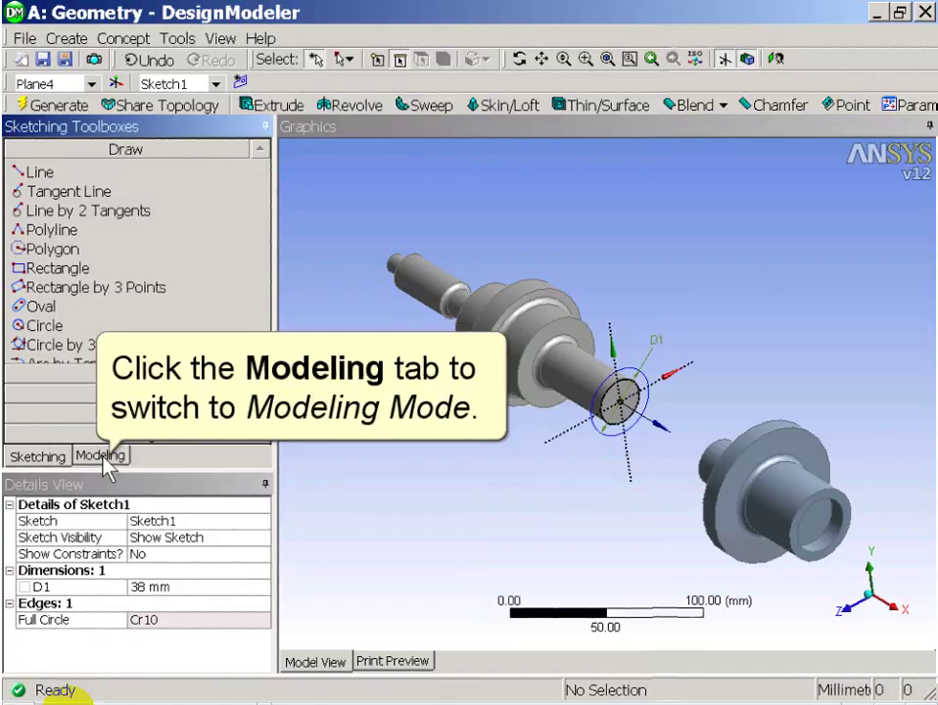
- Extrude Sketch1 To Surface onto the end piece's face, generating Extrude1
click(101, 456)
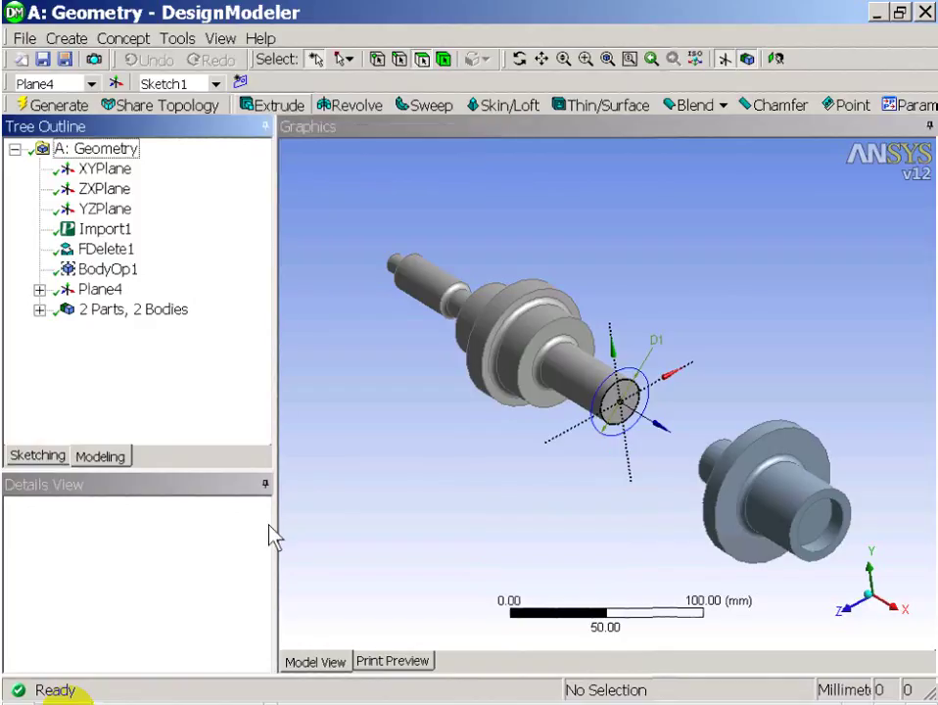
click(265, 603)
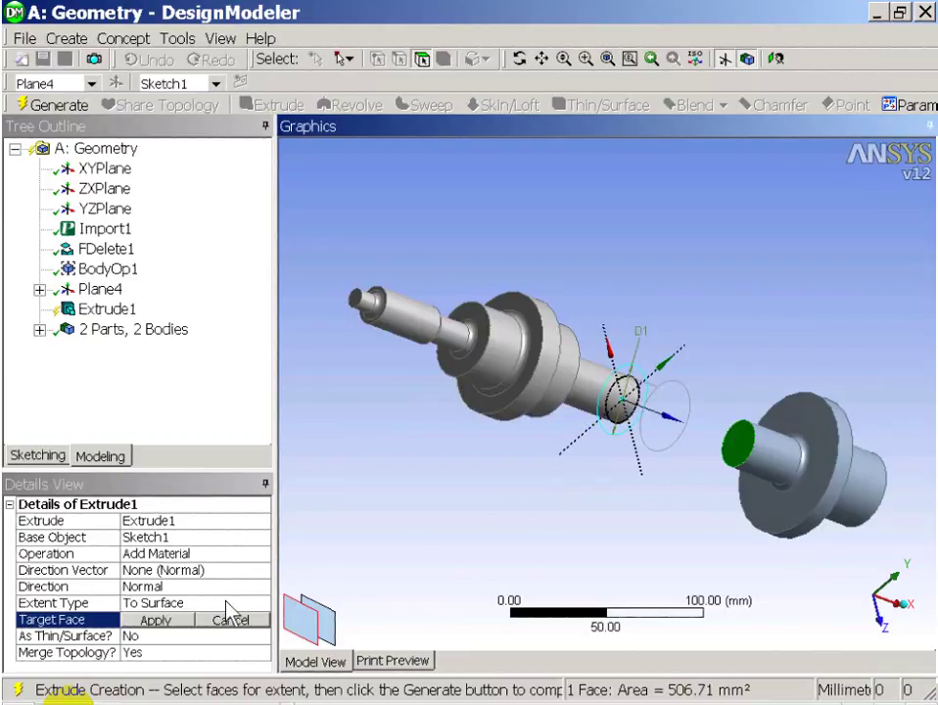
click(157, 621)
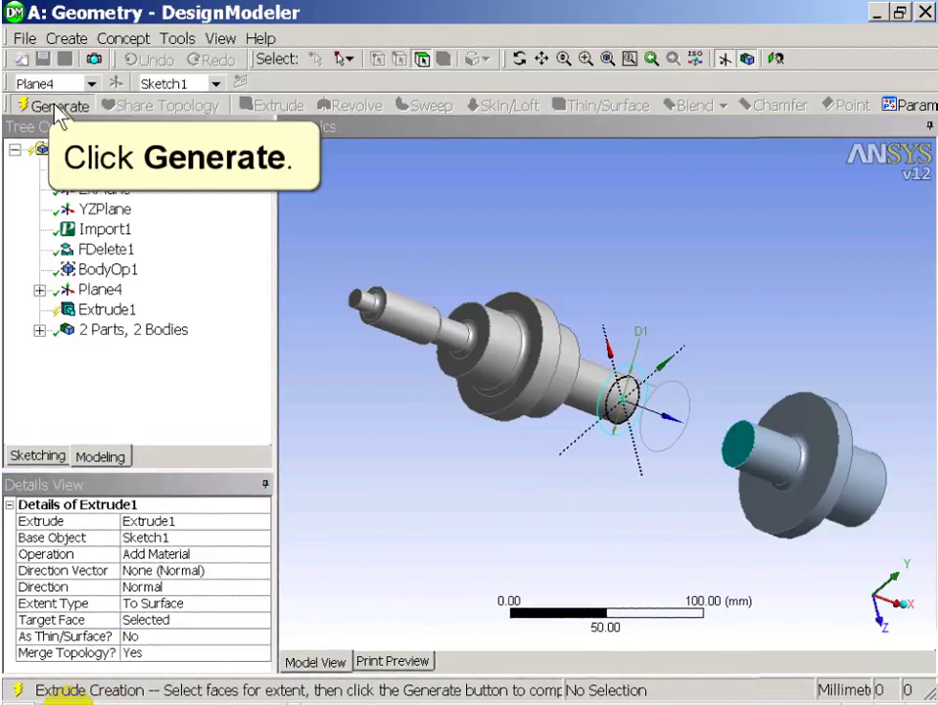
click(56, 110)
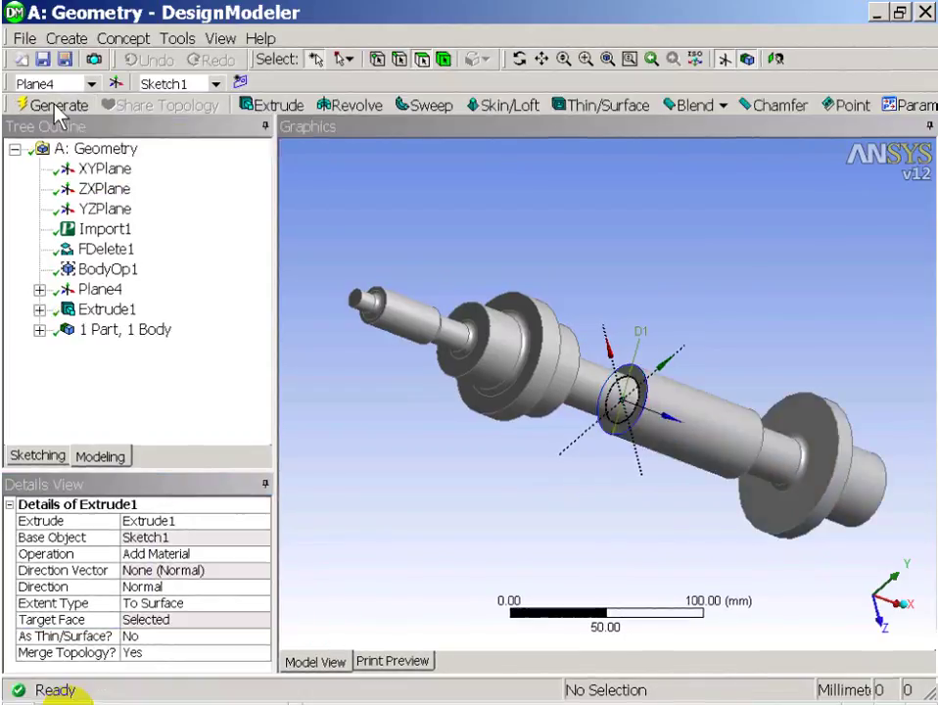
- Freeze the shaft, then generate Slice1 with XYPlane as the base plane
click(177, 39)
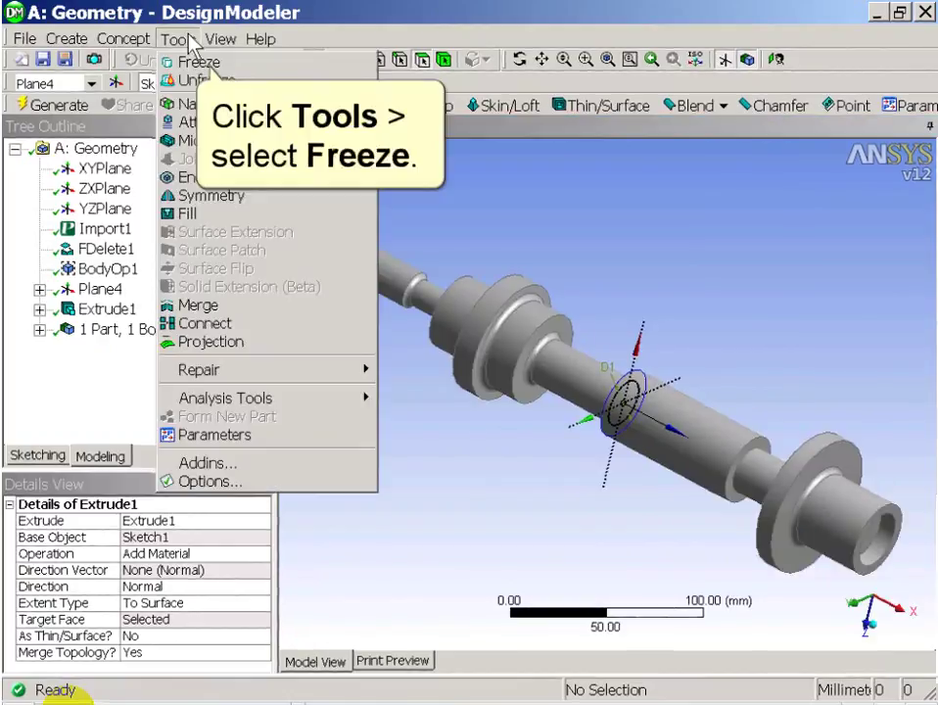
click(193, 60)
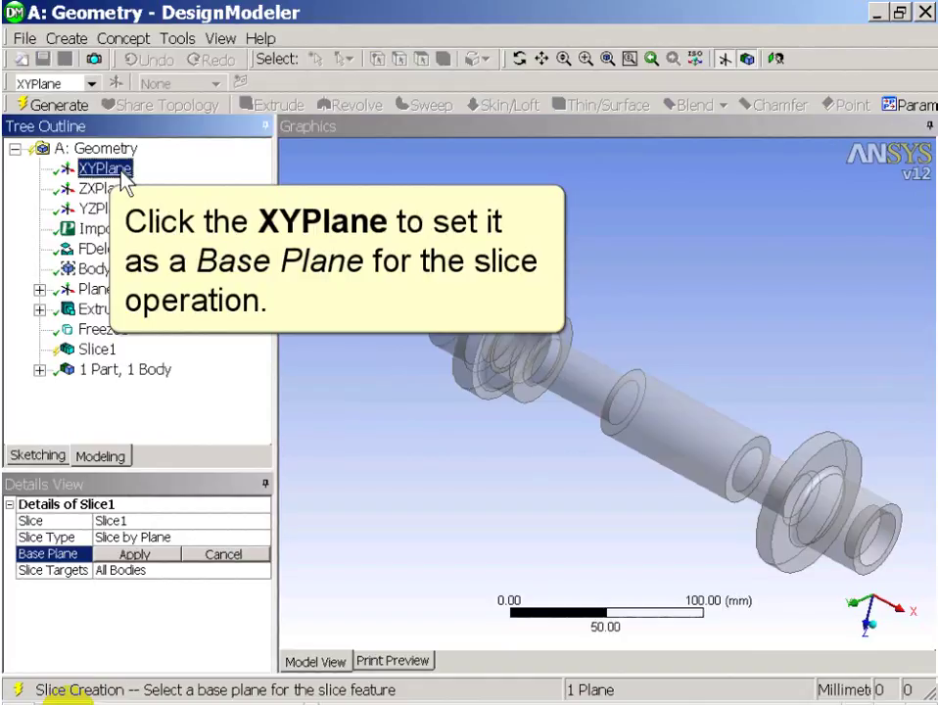
click(122, 172)
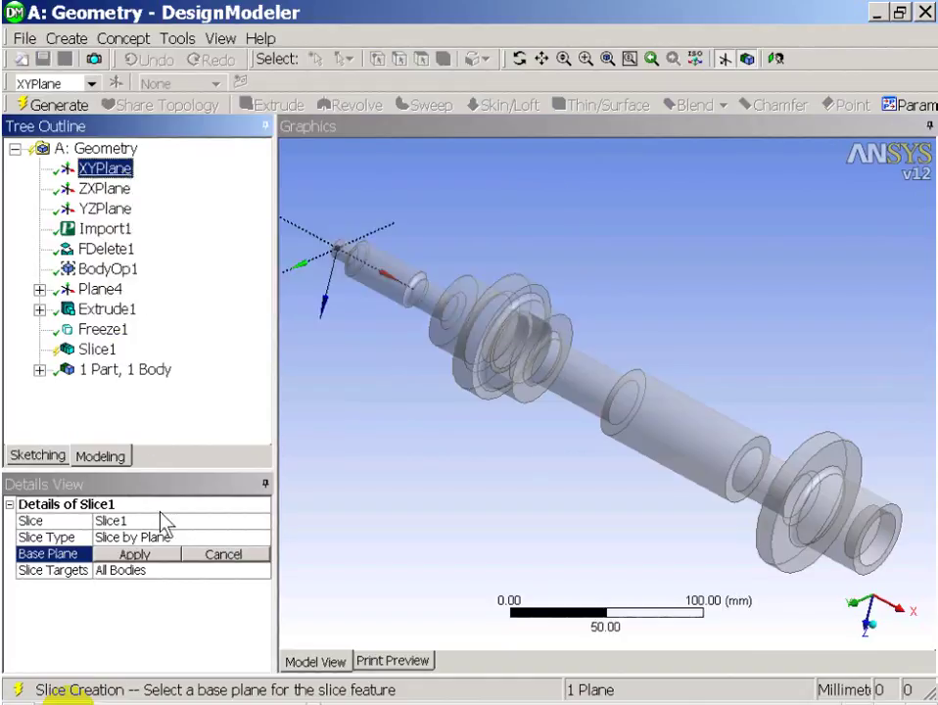
click(168, 567)
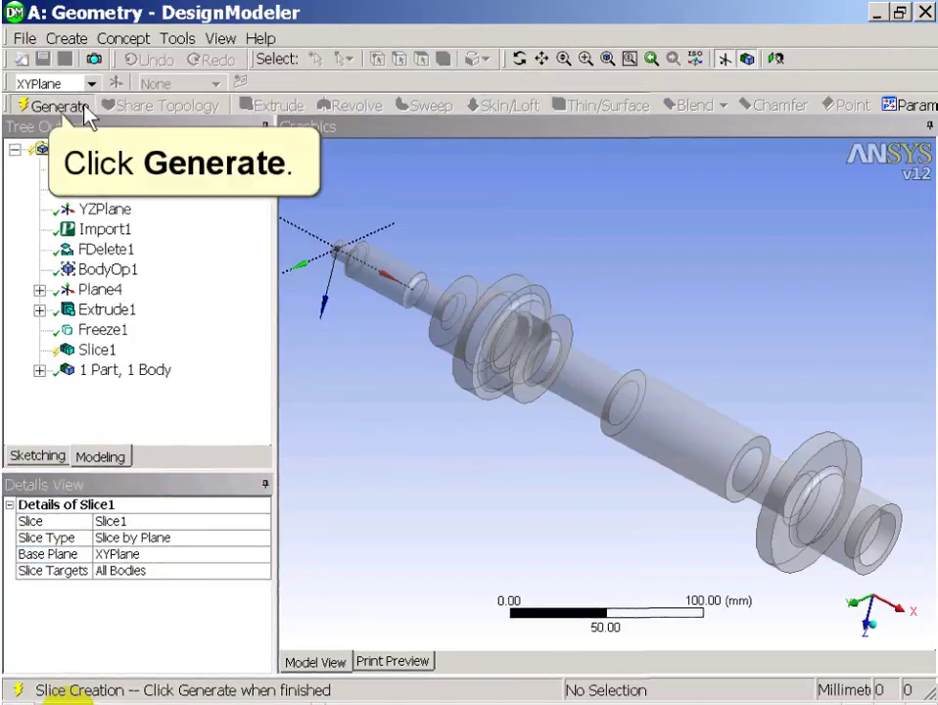
click(85, 108)
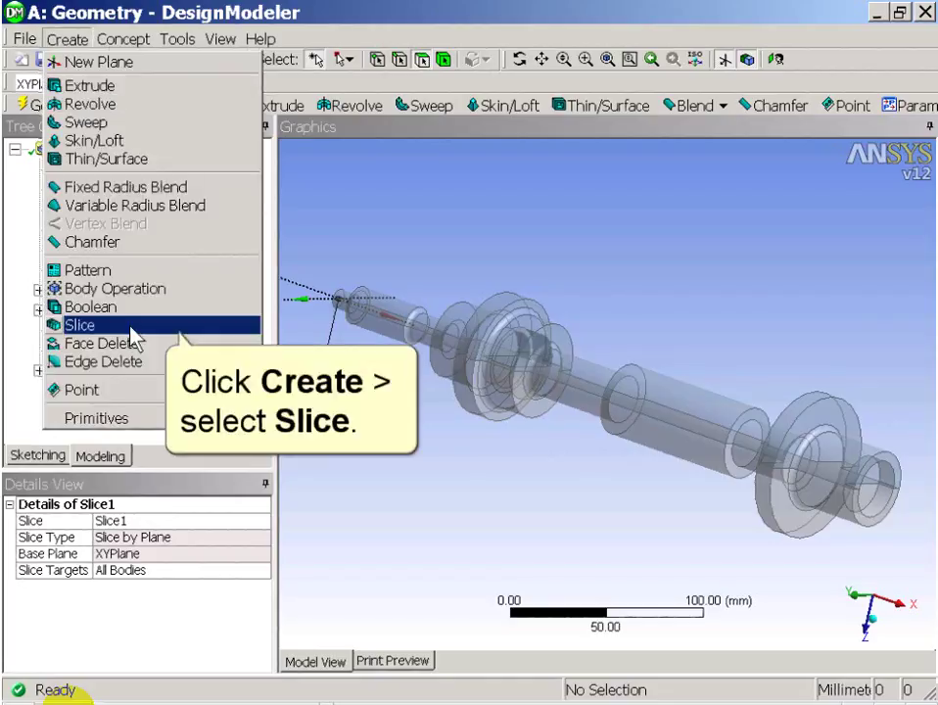
- Generate Slice2 with ZXPlane as the base plane, giving 4 bodies
click(134, 337)
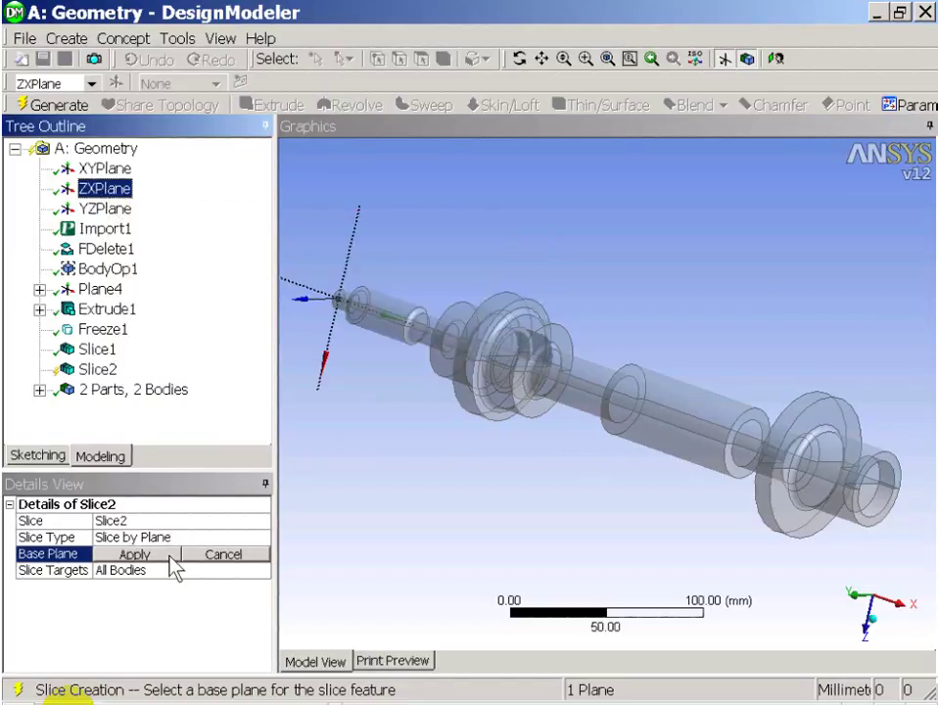
click(170, 558)
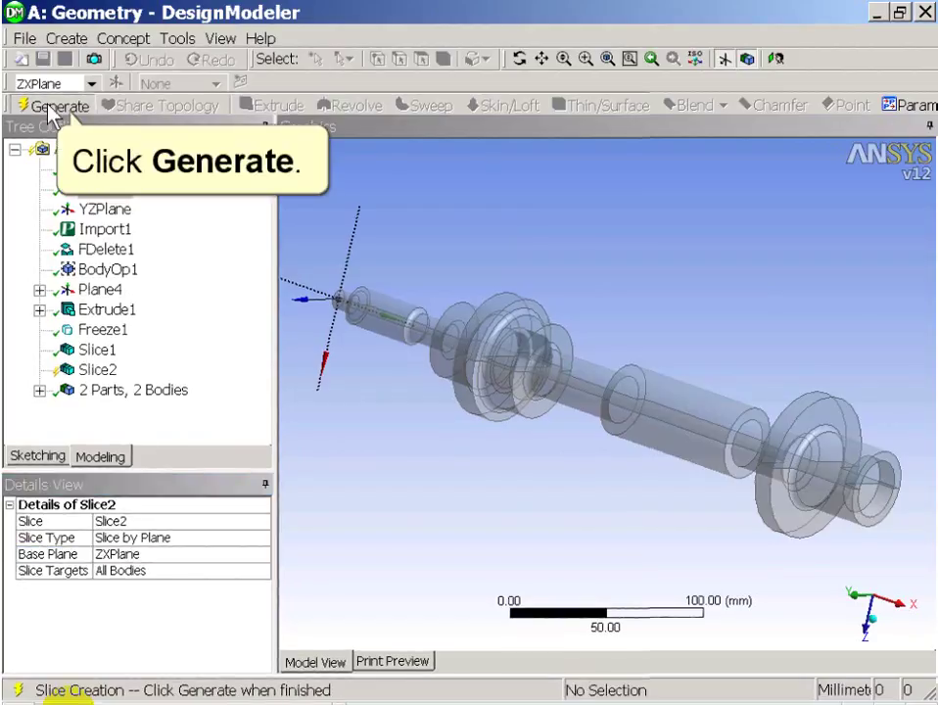
click(51, 104)
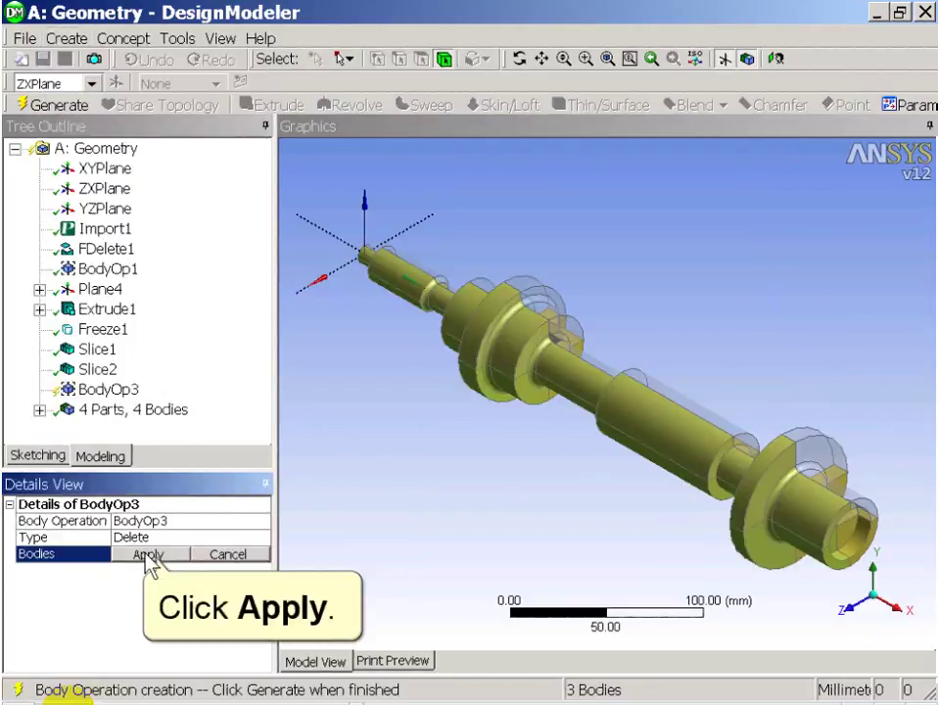
- Apply BodyOp3 Delete to the three selected bodies and generate, keeping one quarter
click(146, 555)
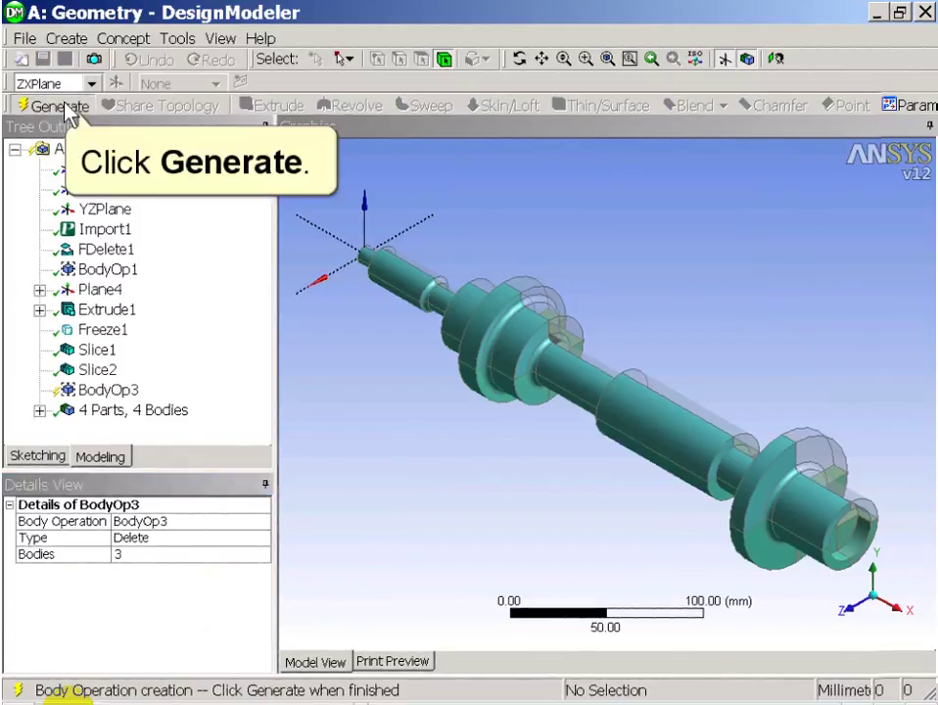
click(65, 103)
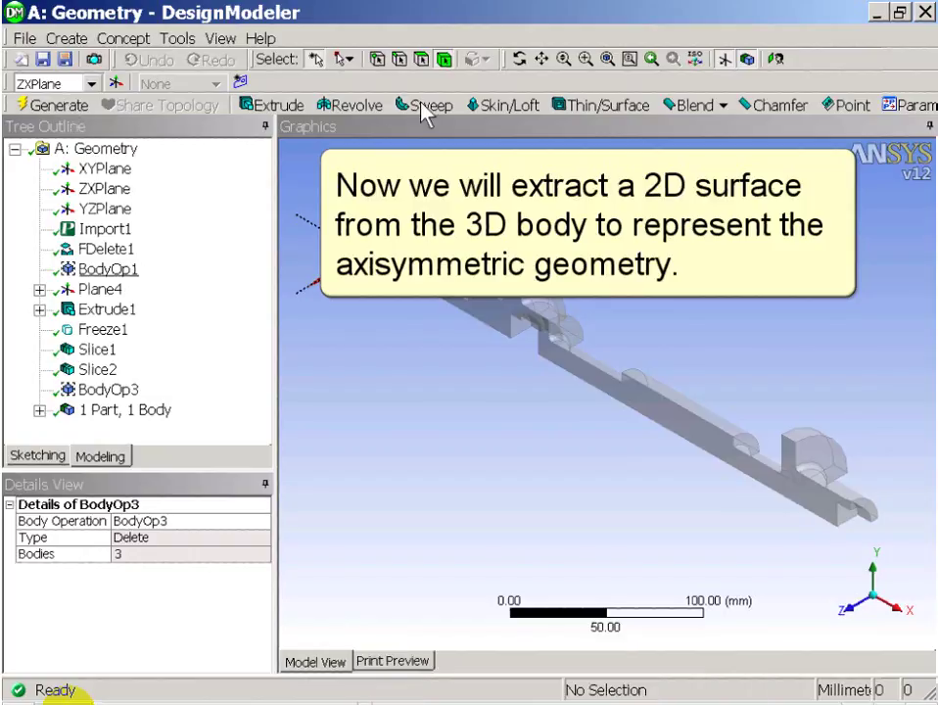
- Generate a Thin/Surface feature that keeps the cut face at 0 mm thickness
click(618, 107)
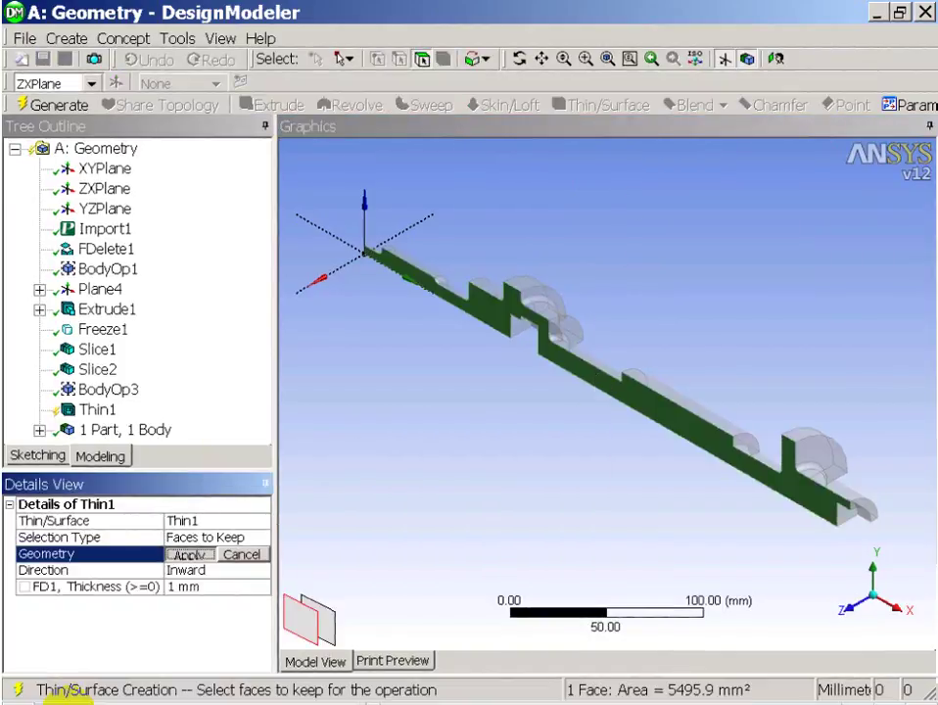
click(189, 554)
click(215, 586)
text(0)
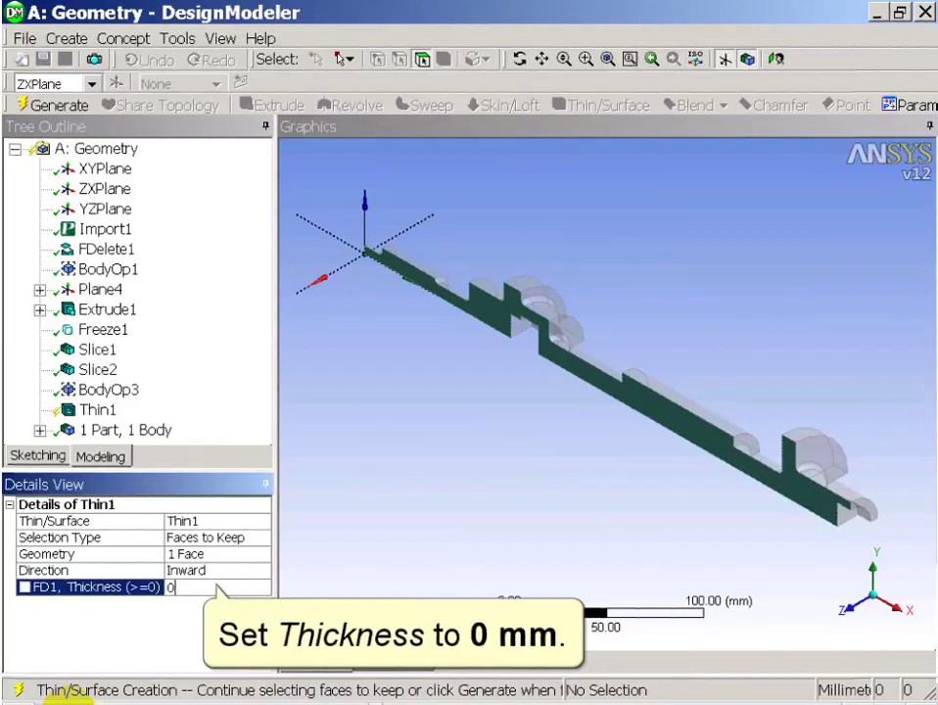
key(Return)
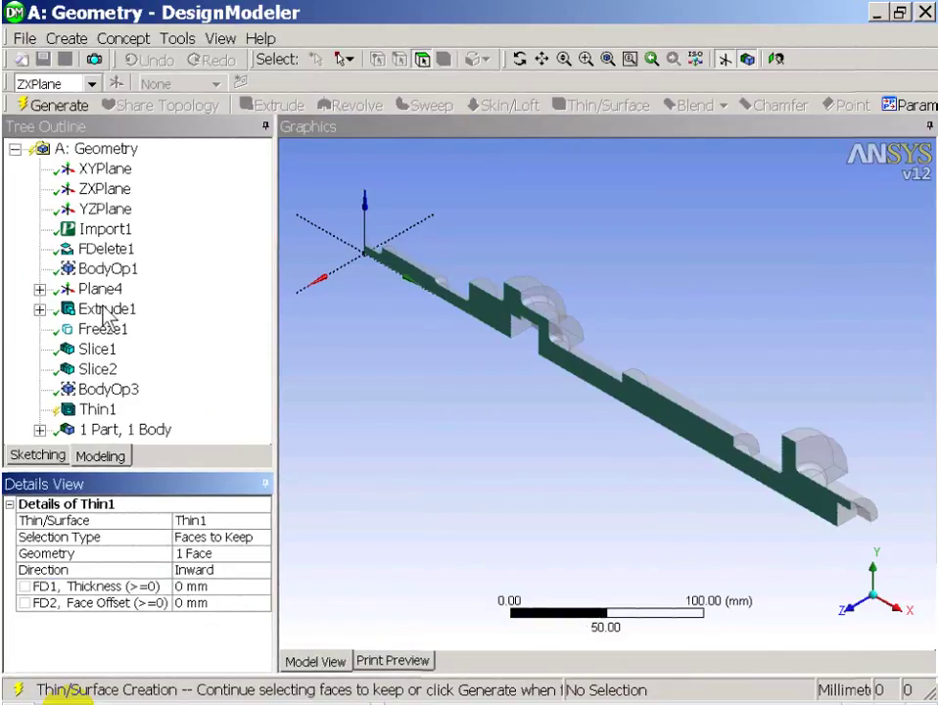
click(49, 105)
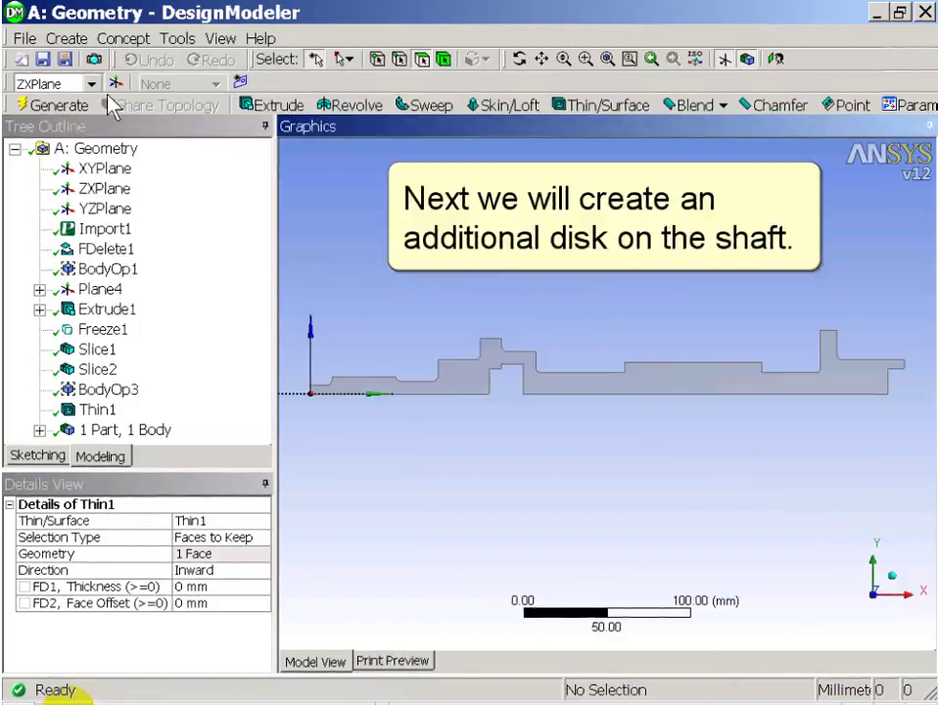
- Create a new plane and sketch on the flat profile face, then draw a rectangle beside the first disk
click(421, 58)
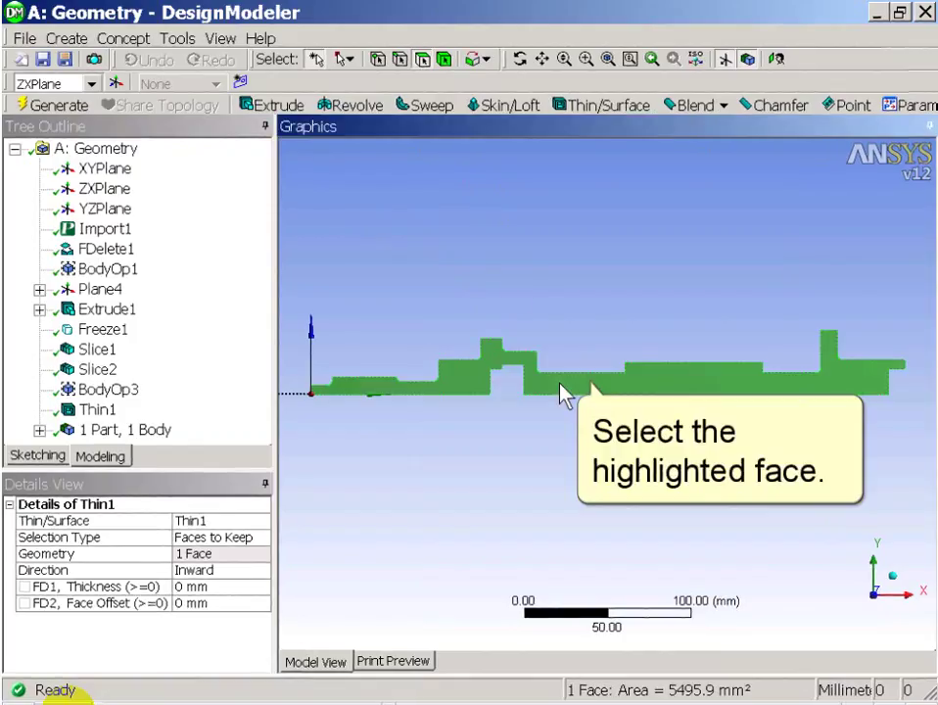
click(537, 394)
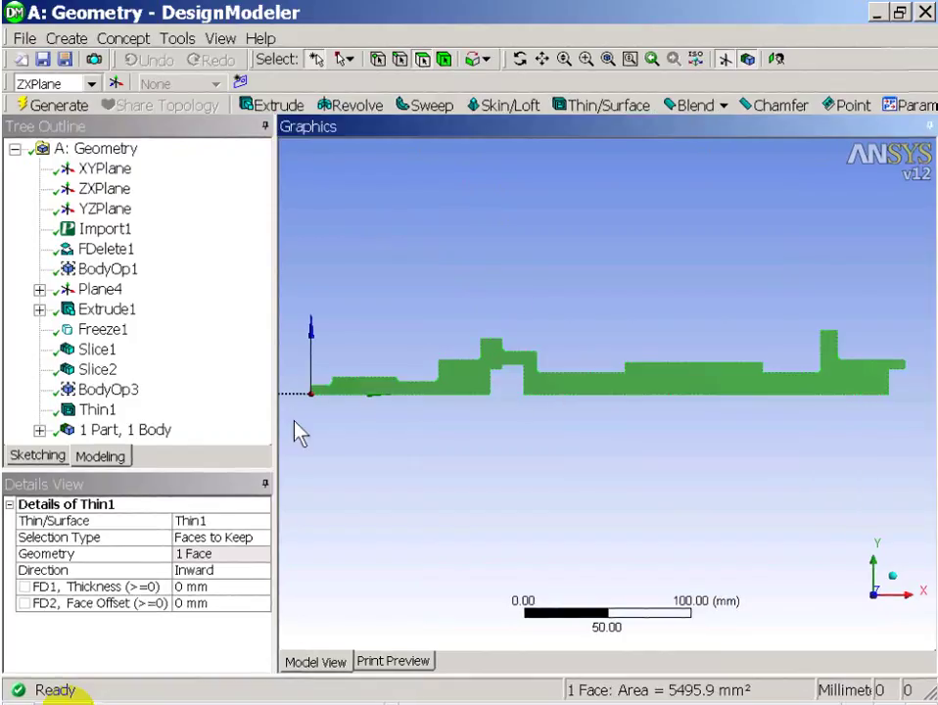
click(55, 458)
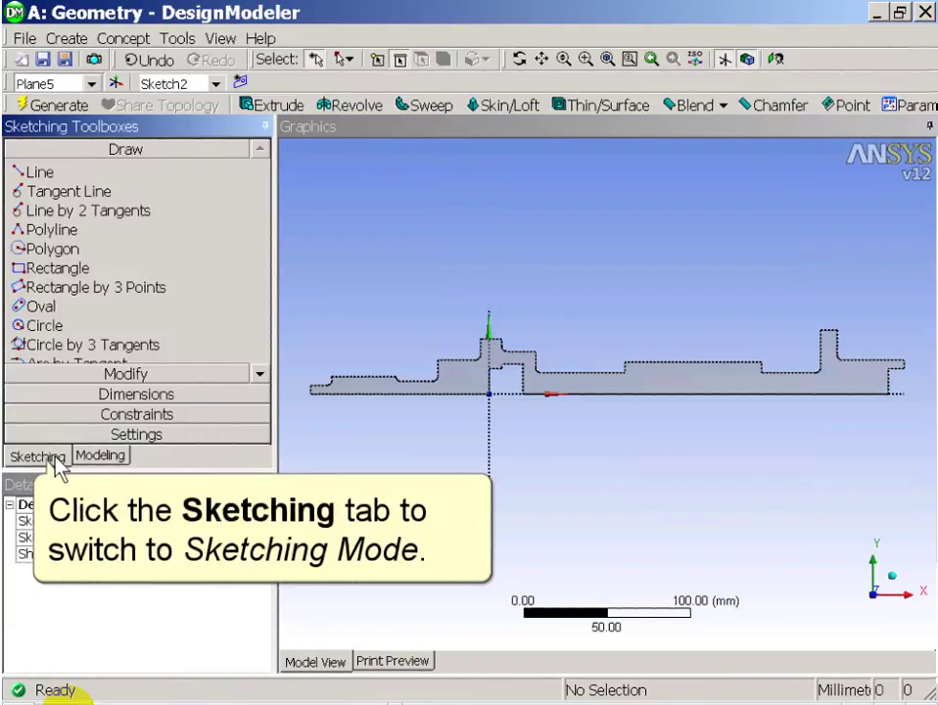
click(44, 269)
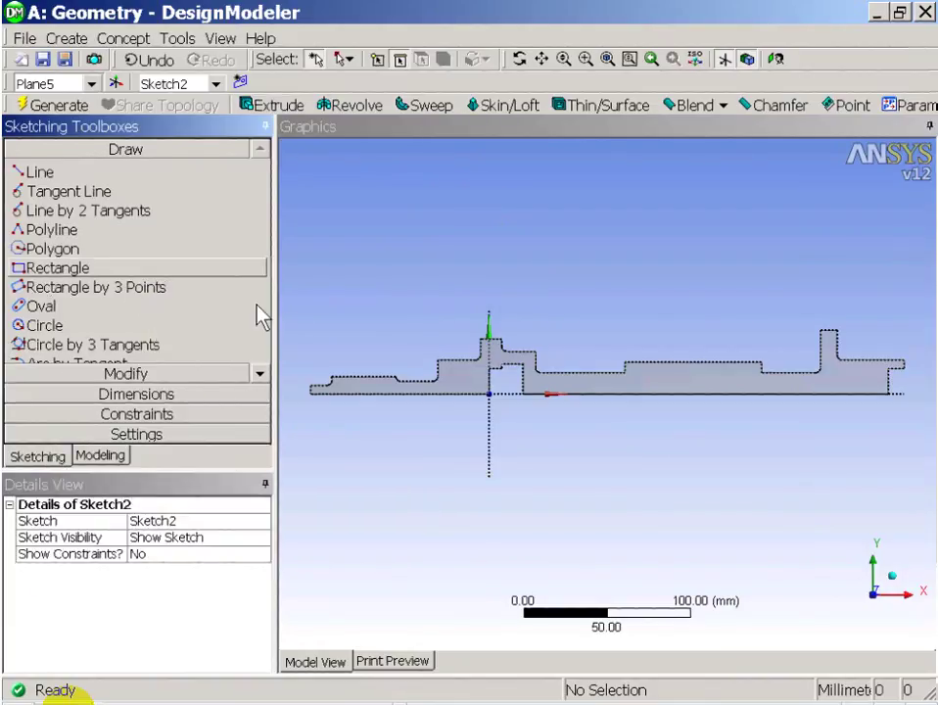
drag(437, 360, 470, 284)
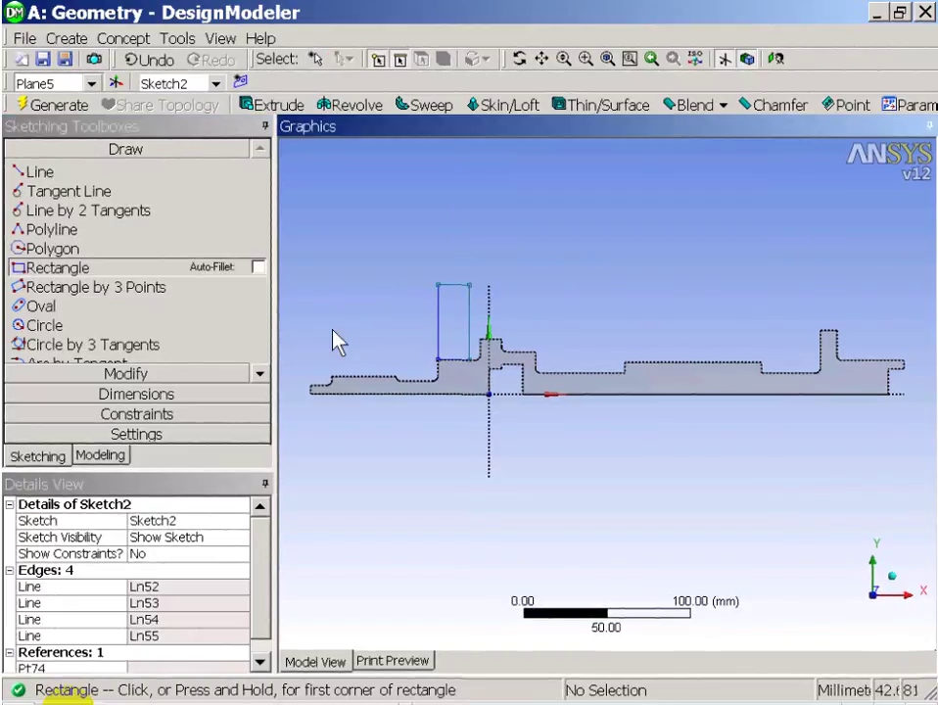
- Add a vertical dimension V1 of 60 mm from the shaft's bottom edge to the rectangle's top
click(132, 393)
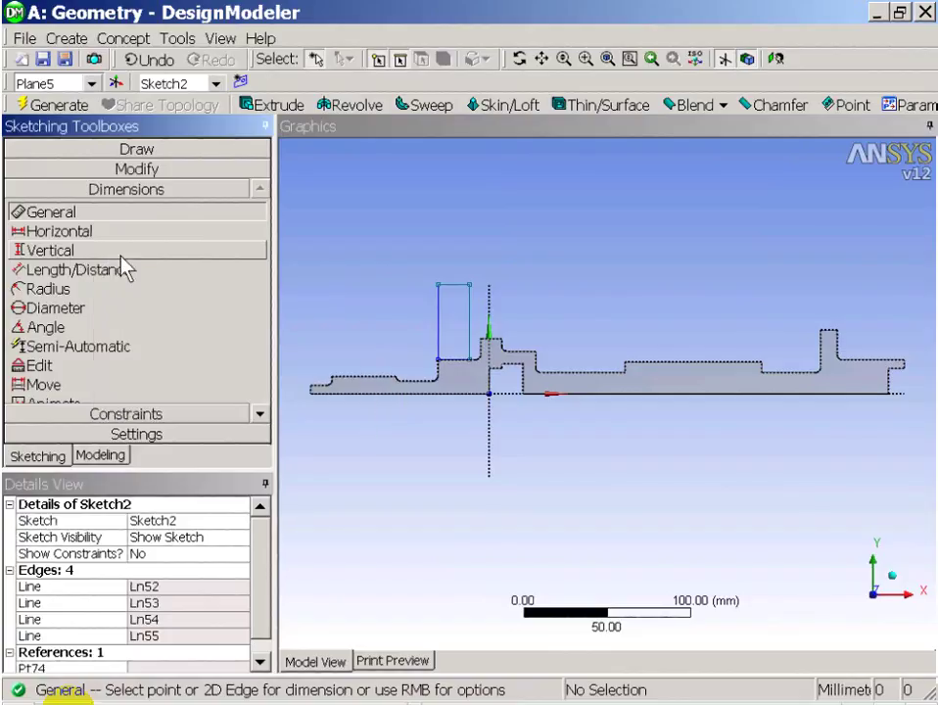
click(458, 285)
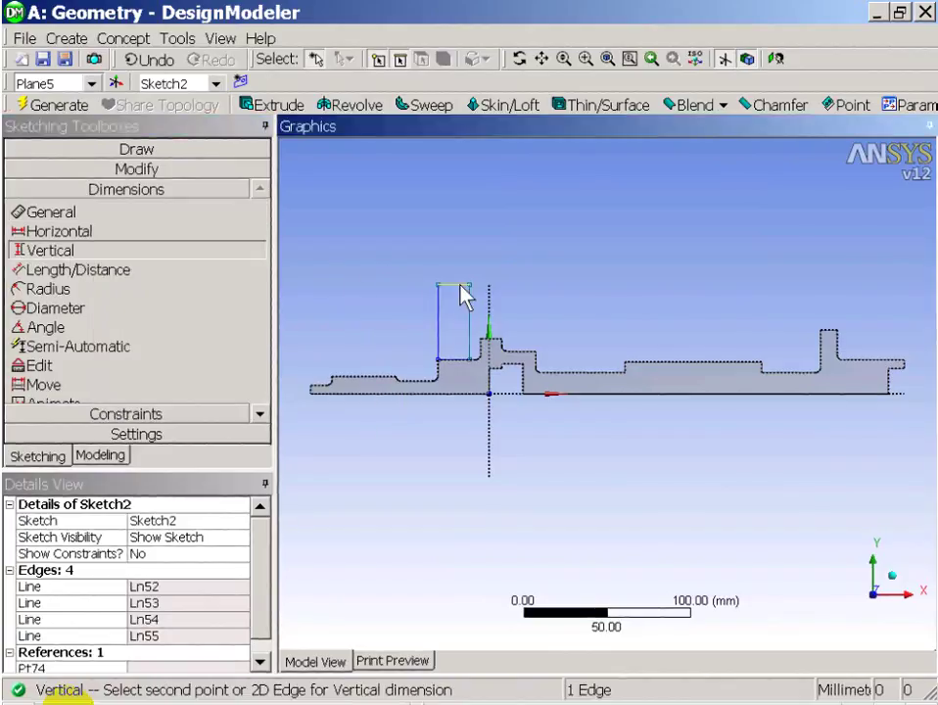
click(441, 396)
click(405, 354)
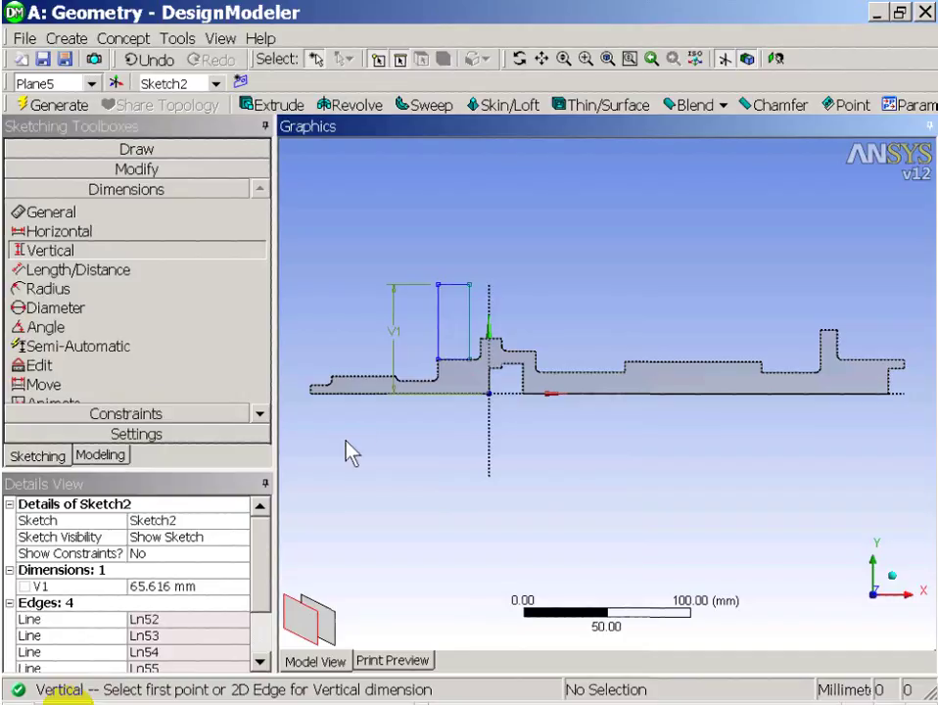
click(186, 585)
text(60)
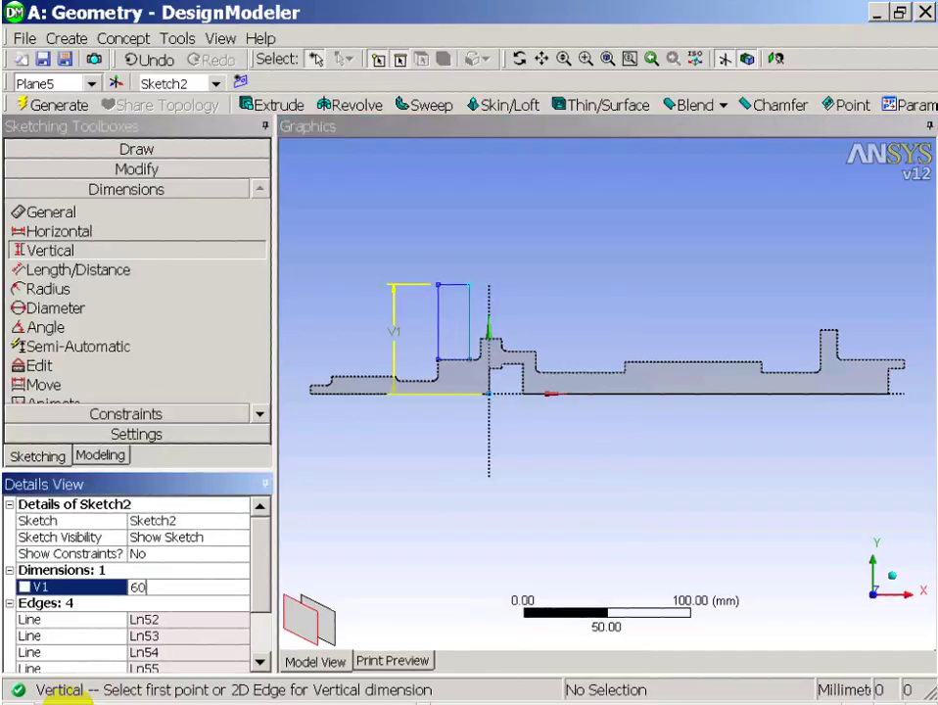
key(Return)
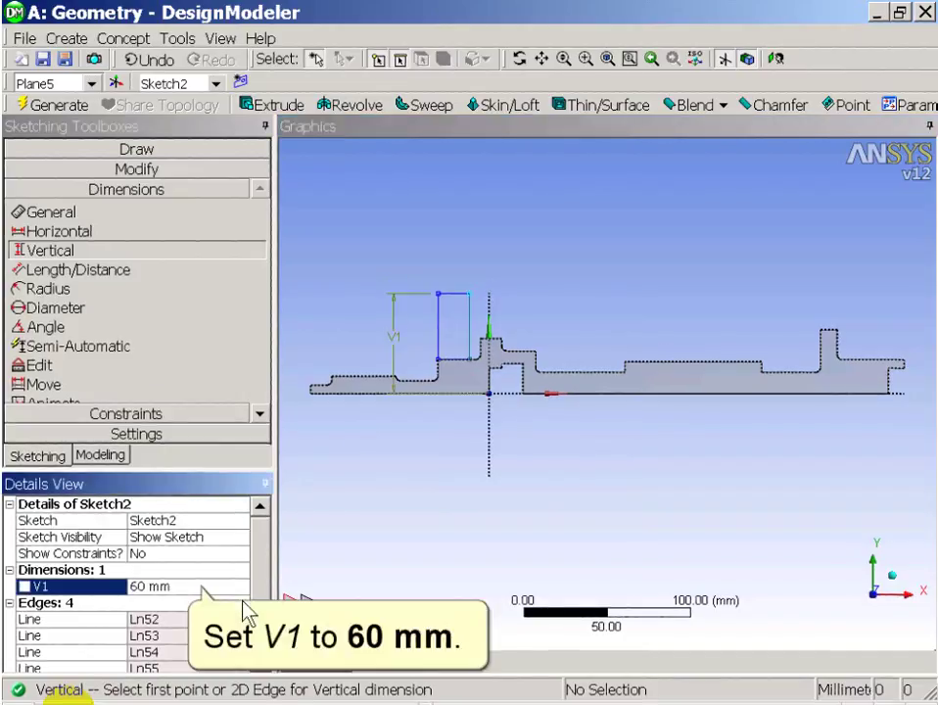
- Add a horizontal dimension H2 of 15 mm for the rectangle's width
click(57, 234)
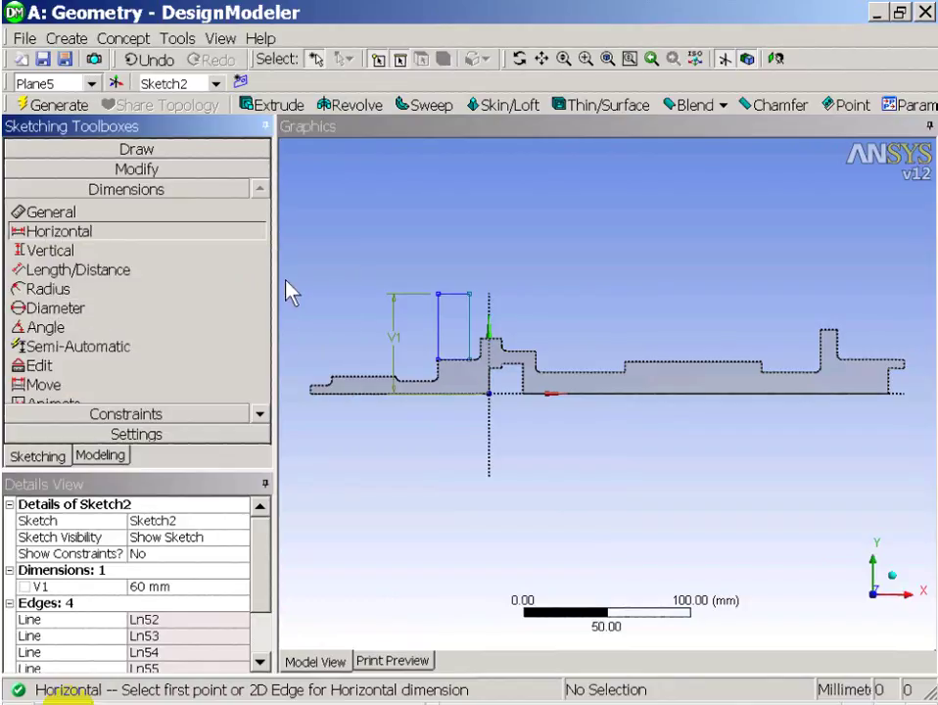
click(437, 328)
click(469, 321)
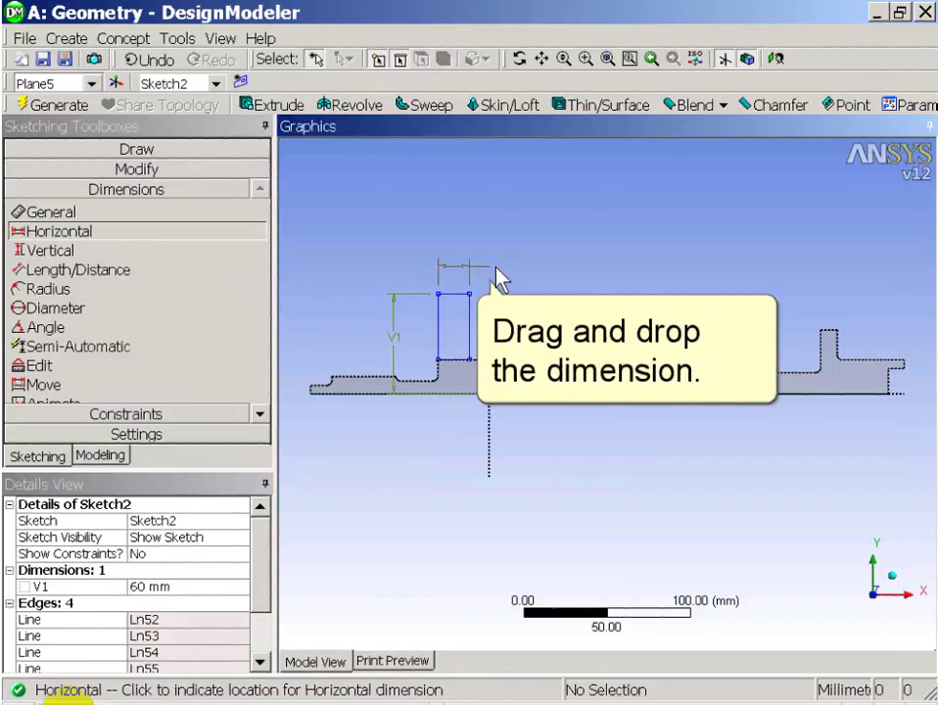
click(496, 269)
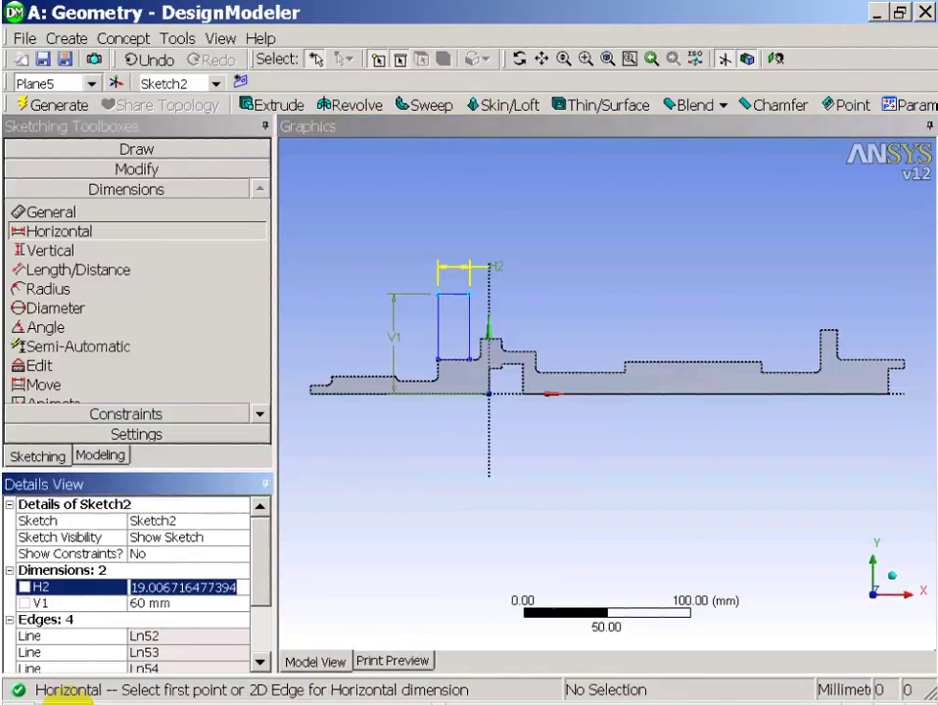
text(15)
key(Return)
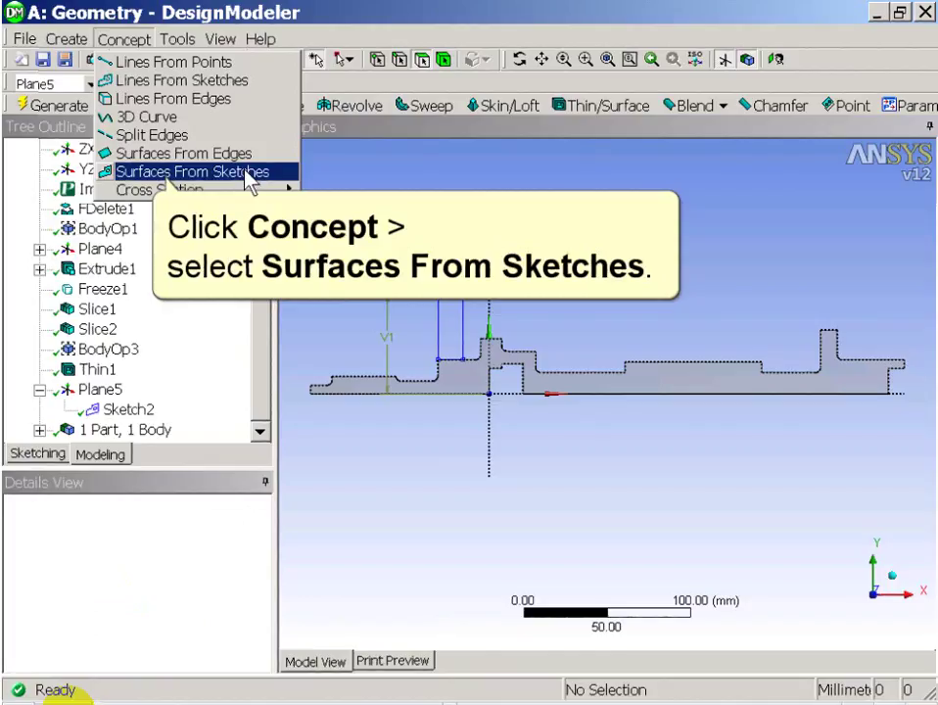
- Generate the surface from Sketch2 as its base object, creating SurfaceSk1
click(147, 416)
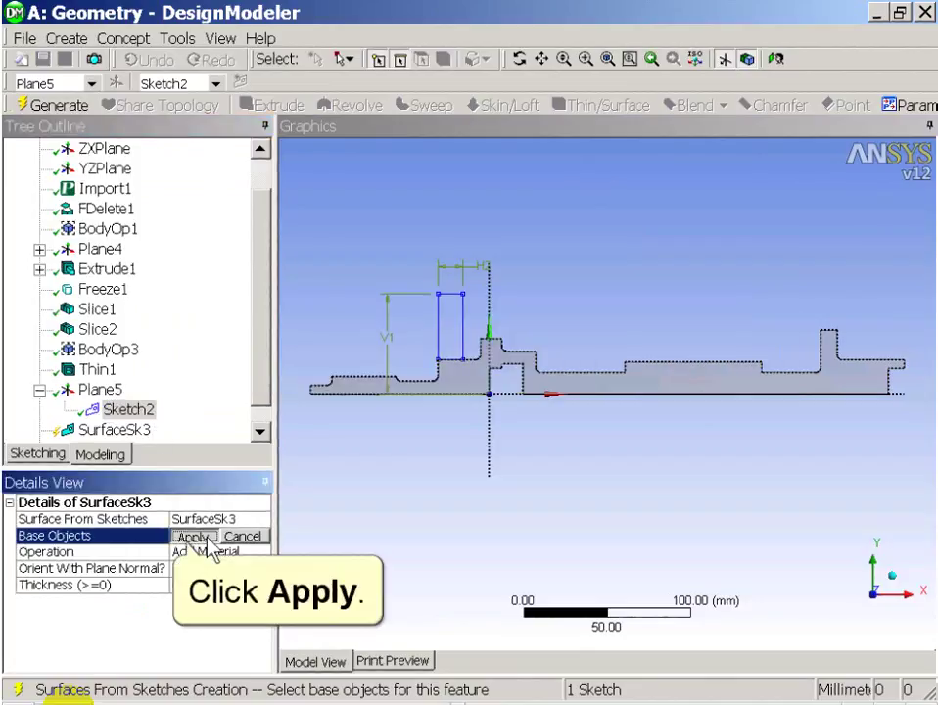
click(207, 541)
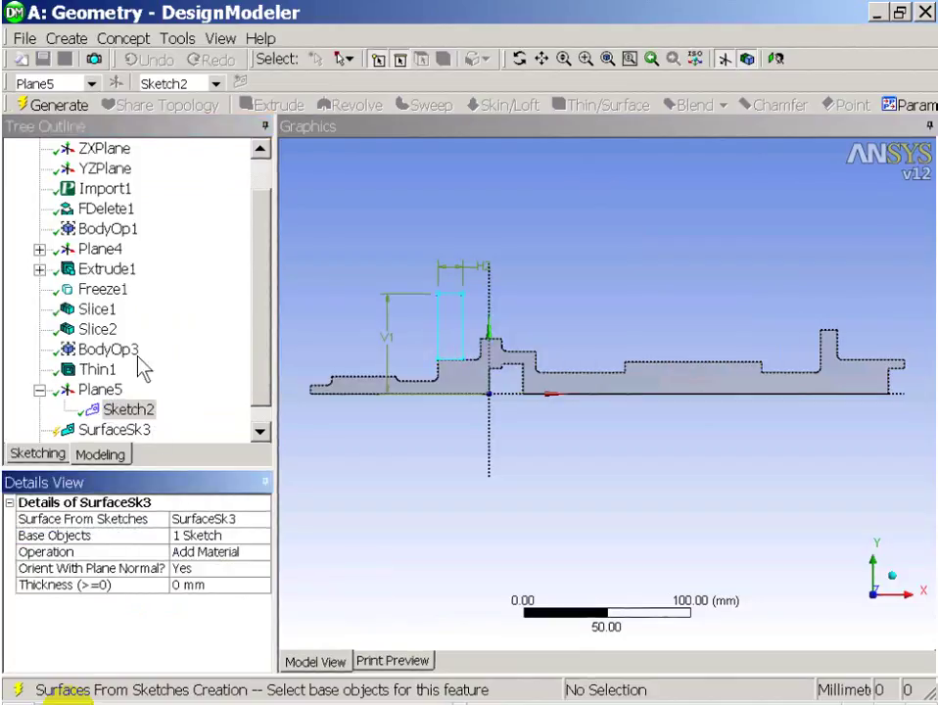
click(46, 108)
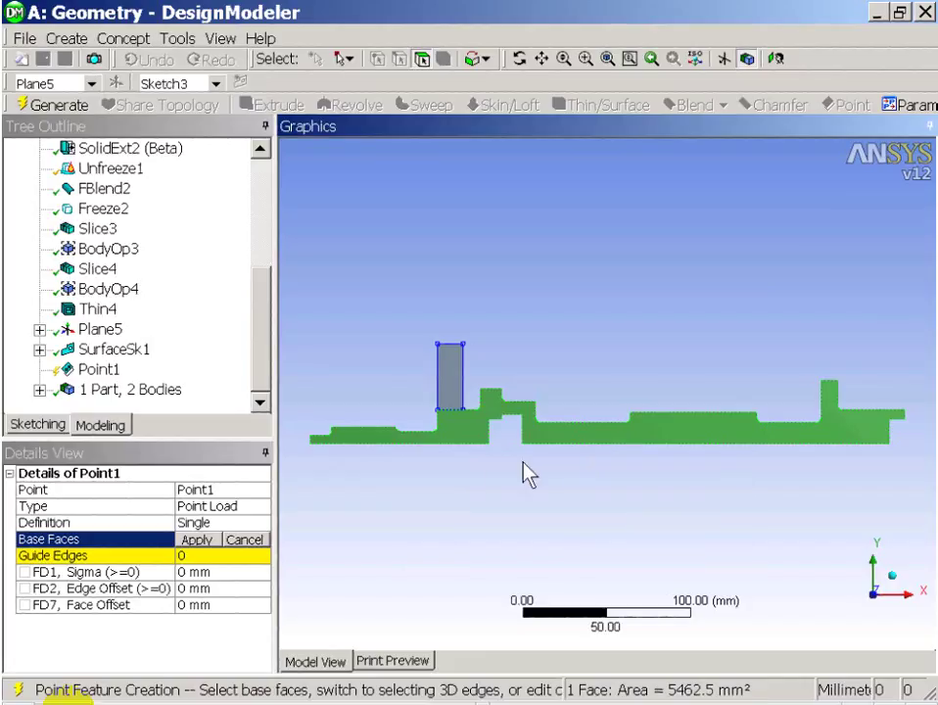
- Generate Point1, a point load on the shaft face 180 mm along the bottom guide edge
click(199, 541)
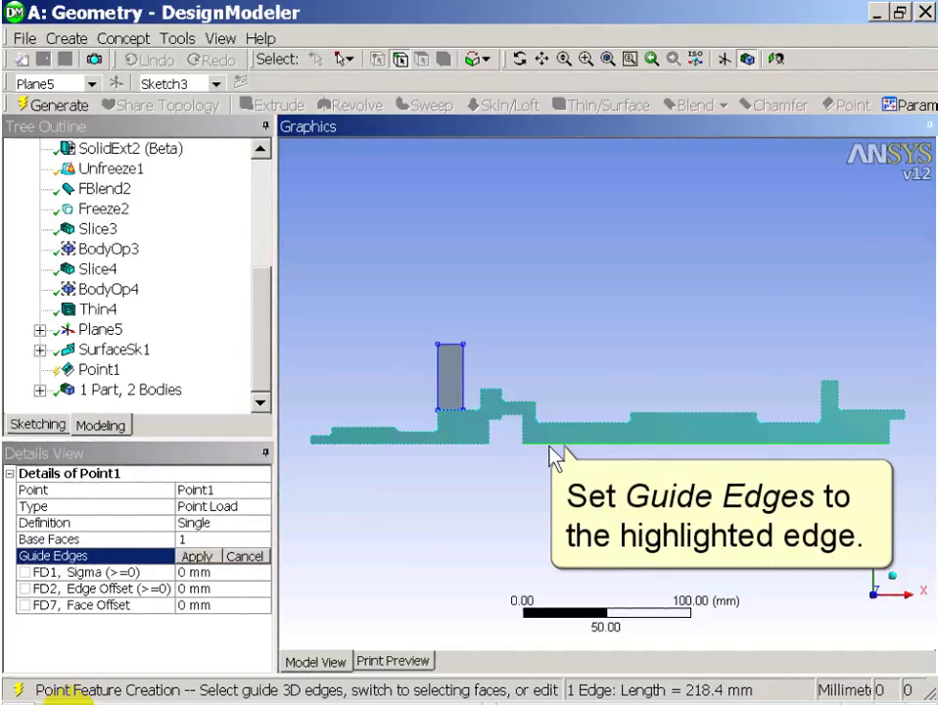
click(217, 556)
text(180)
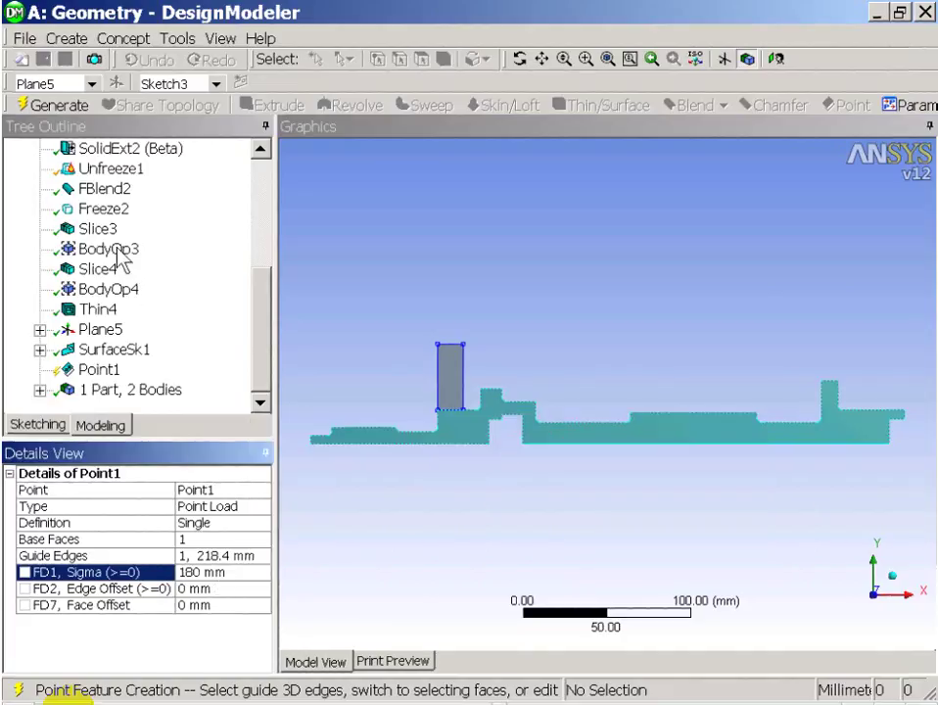
click(73, 105)
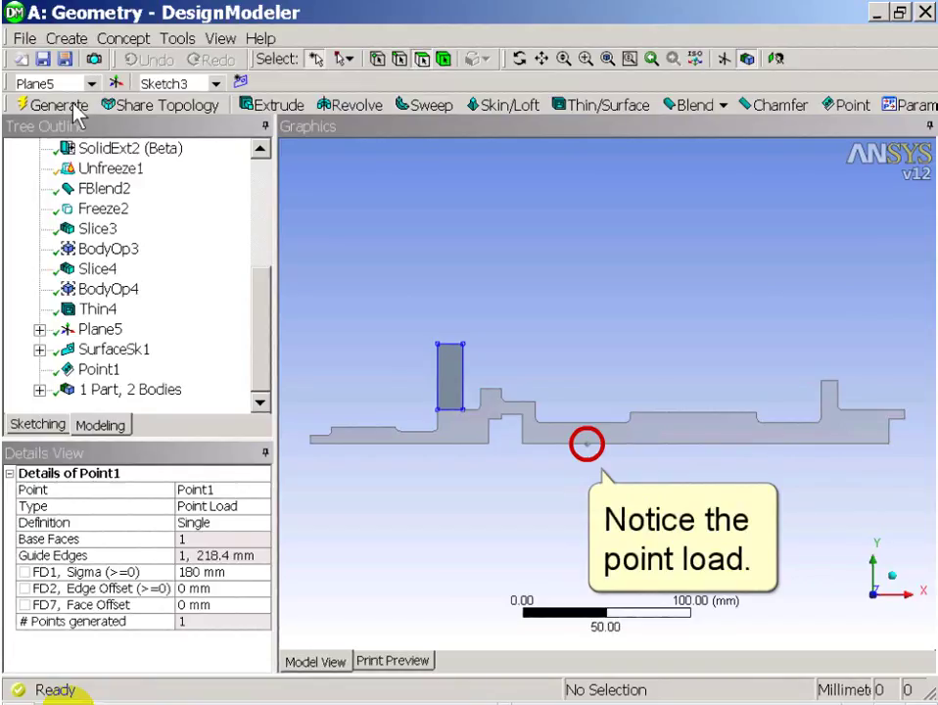
click(68, 40)
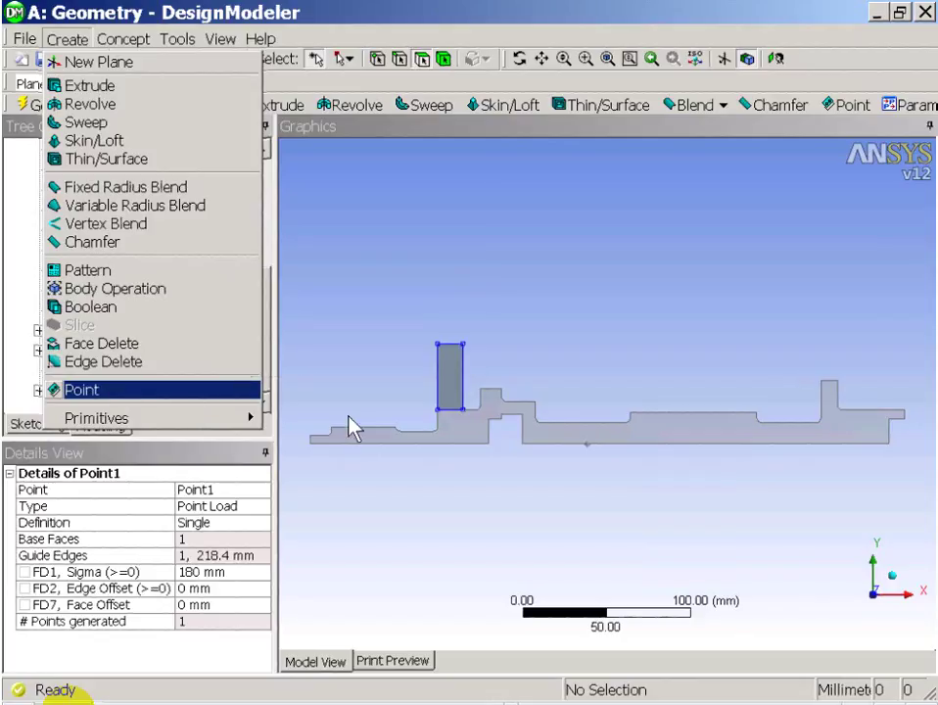
- Generate Point2, a point load 60 mm along the same bottom guide edge
key(Return)
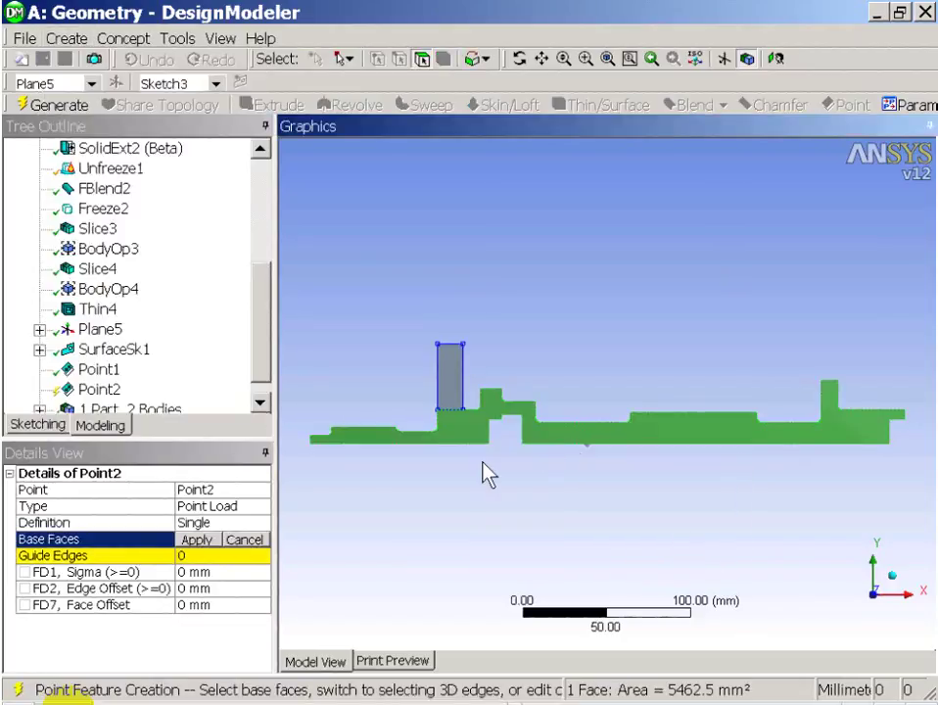
click(195, 540)
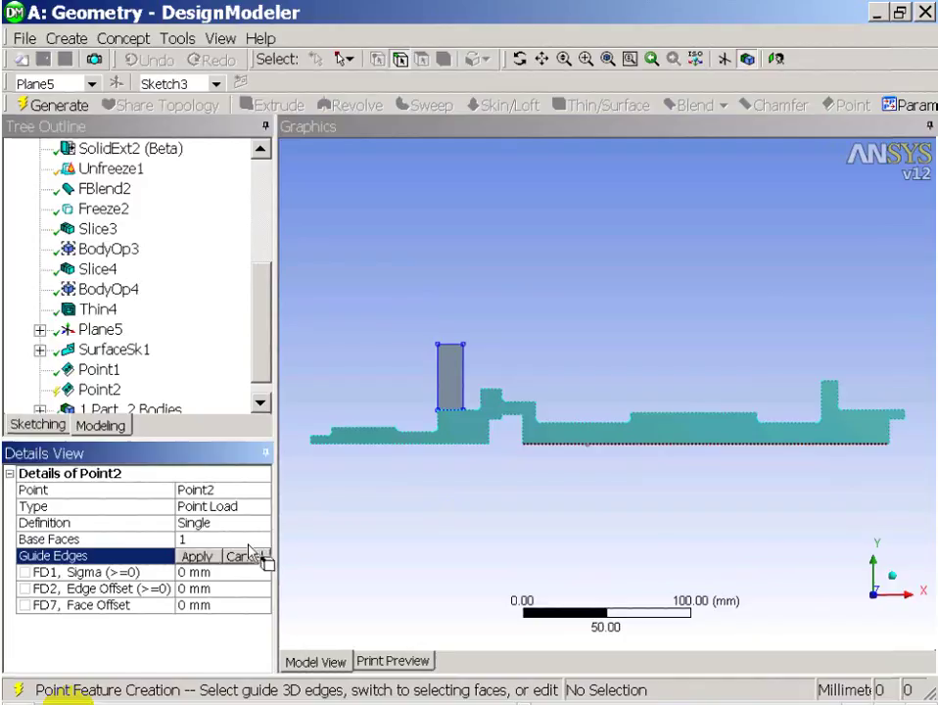
click(199, 574)
text(60)
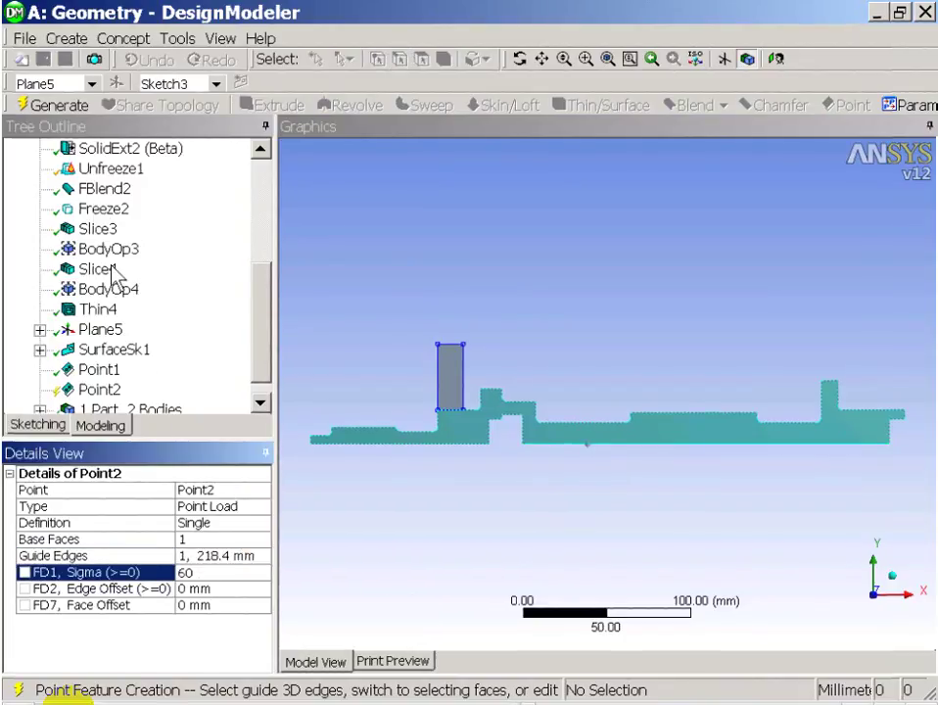
click(74, 135)
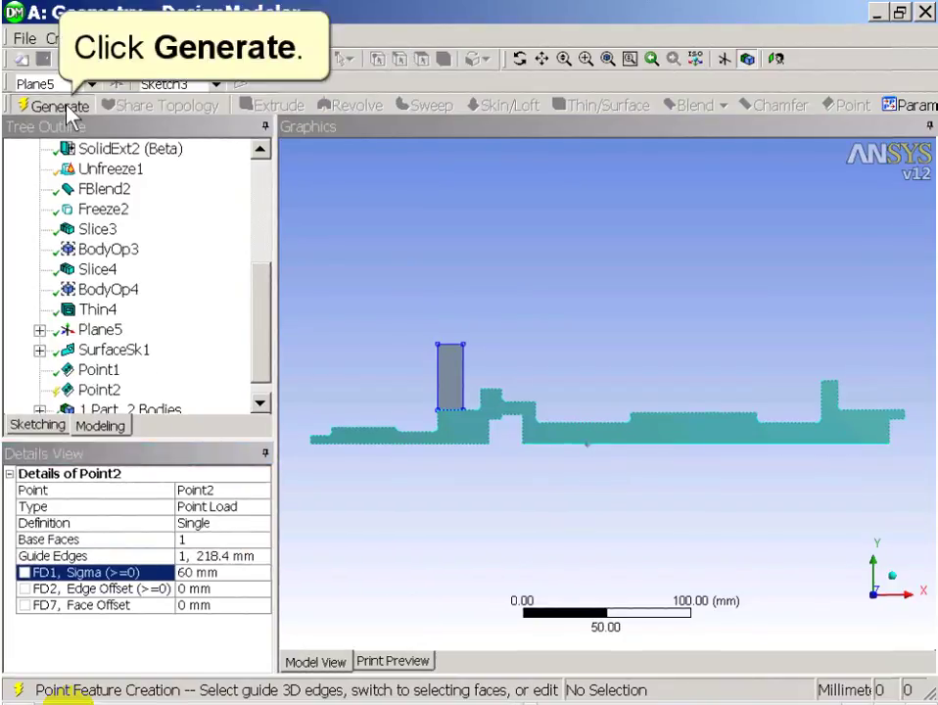
click(66, 109)
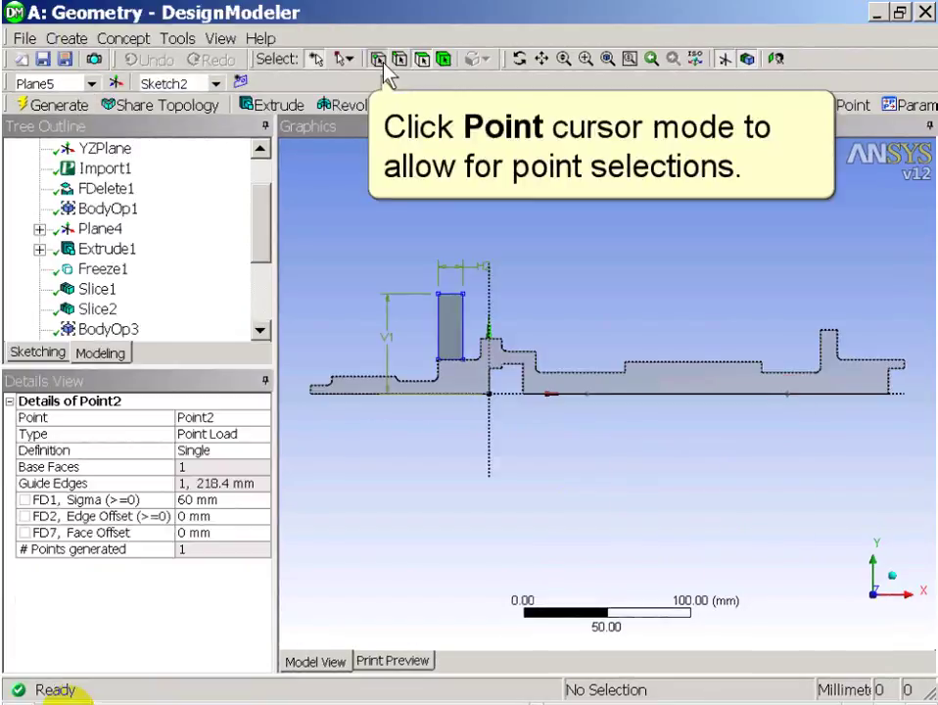
- Create the named selection spring1 on the first load point
click(380, 59)
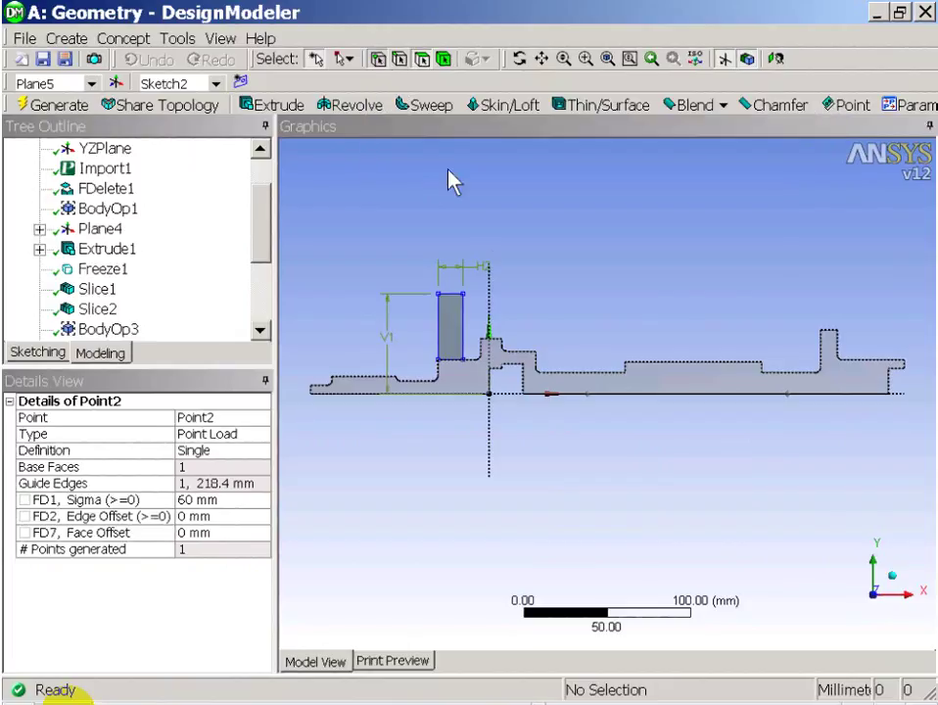
right_click(588, 395)
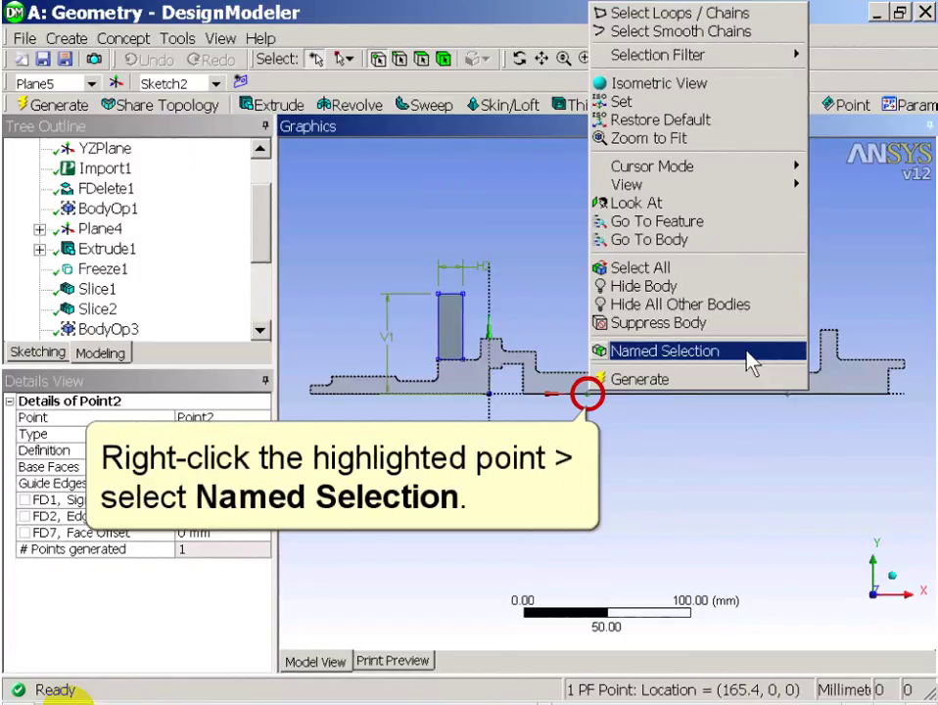
click(750, 362)
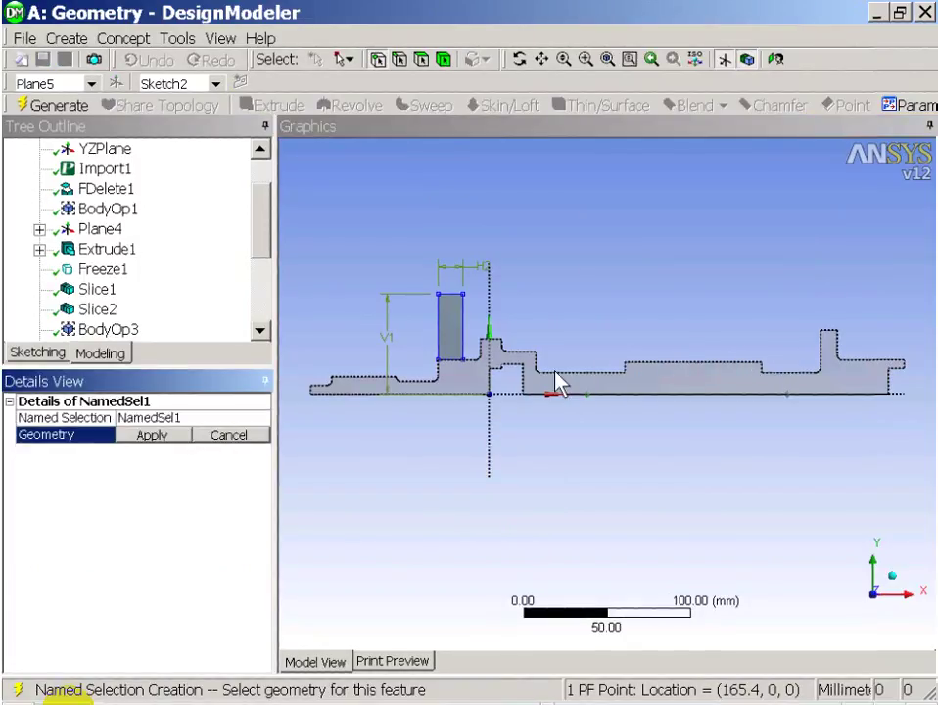
click(152, 435)
text(spring1)
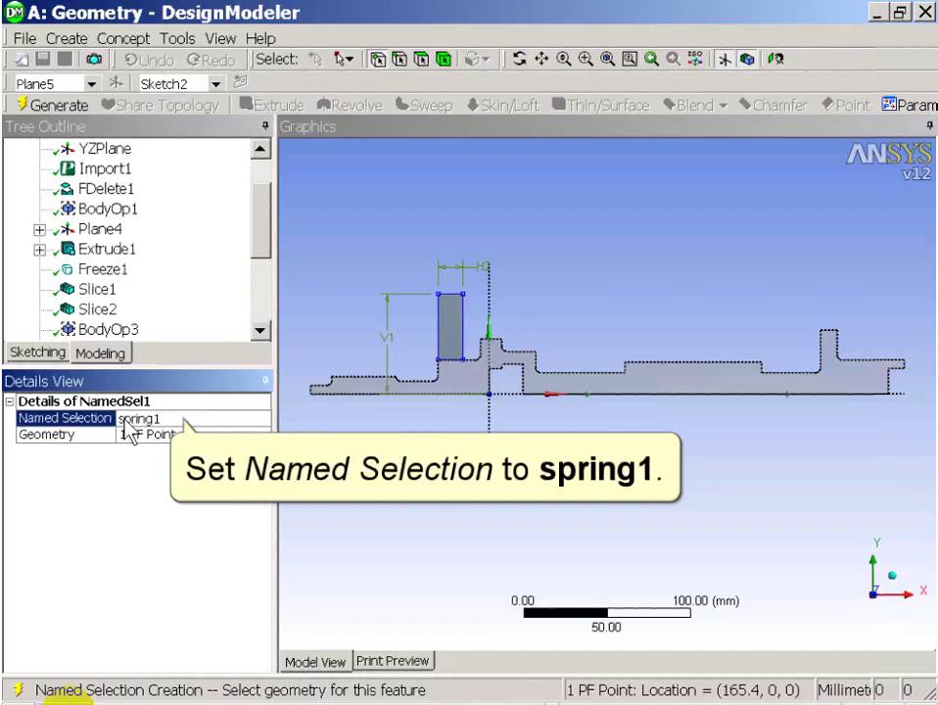
click(76, 115)
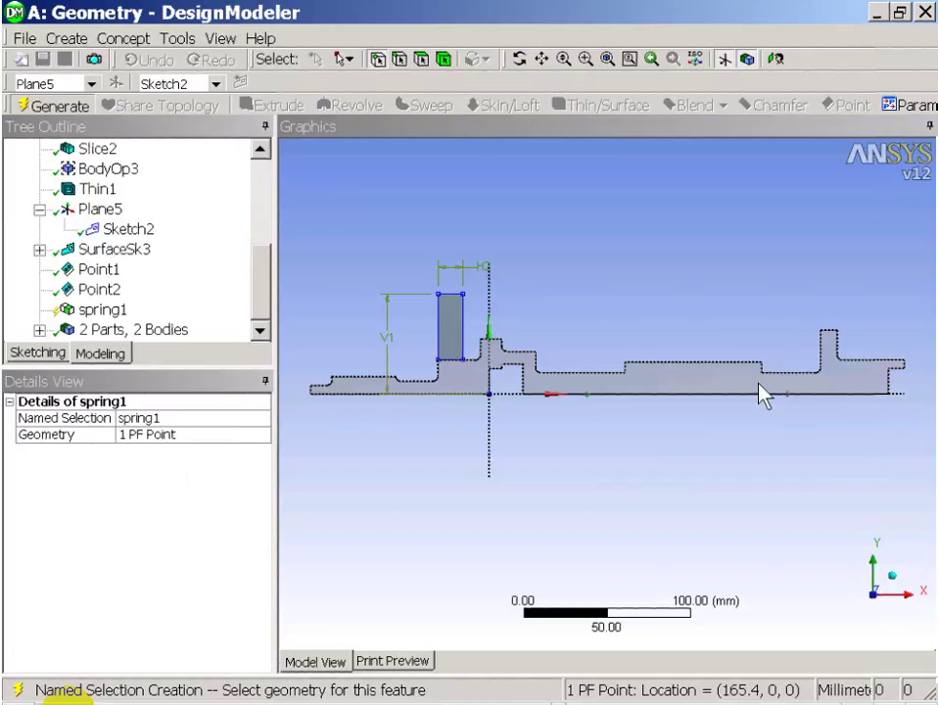
- Start a named selection for the second load point and name it spring2
right_click(786, 392)
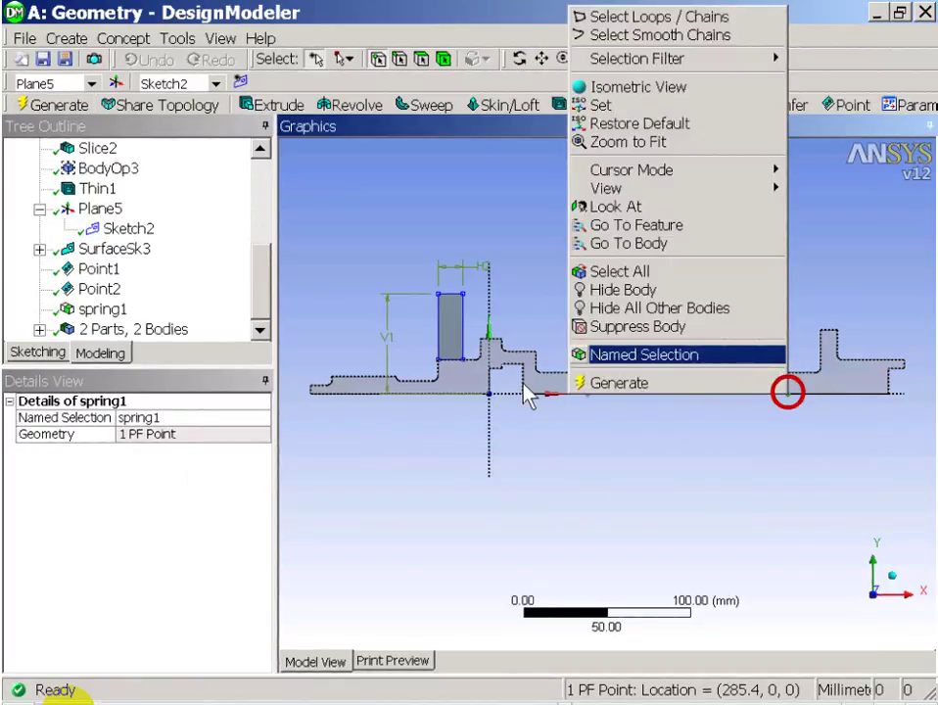
key(Return)
text(spring2)
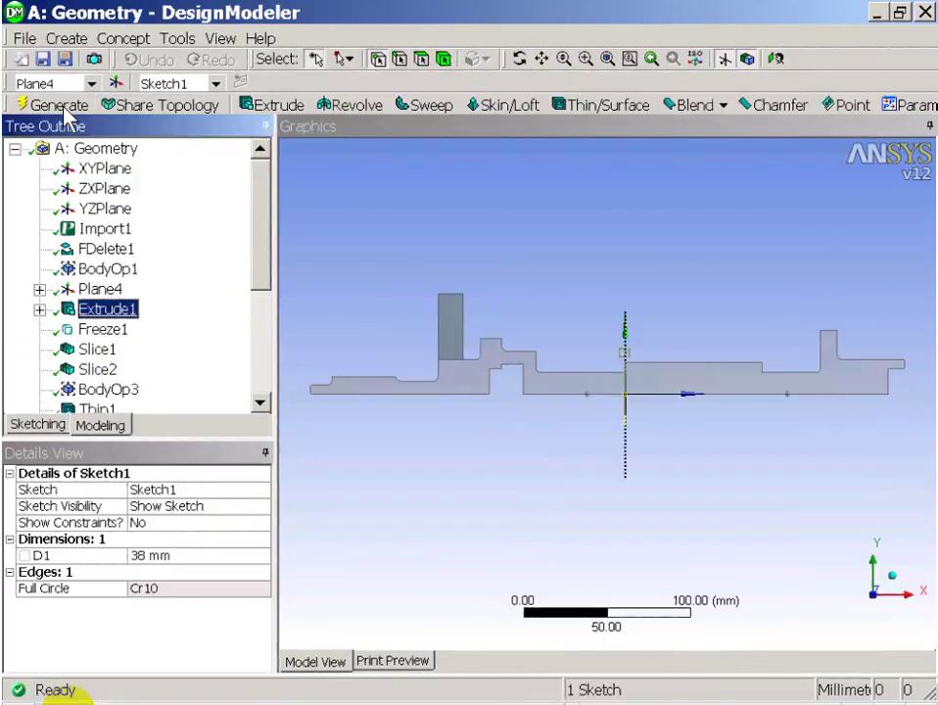
- Flag Sketch1's 38 mm D1 dimension as a parameter and name it 'diameter'
click(40, 310)
click(128, 331)
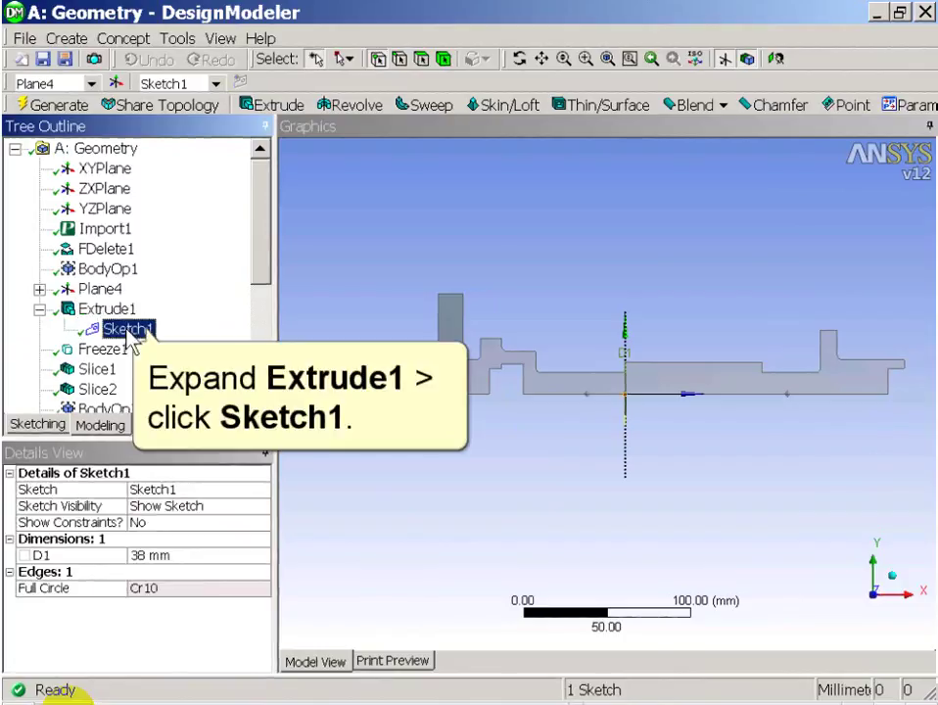
click(23, 556)
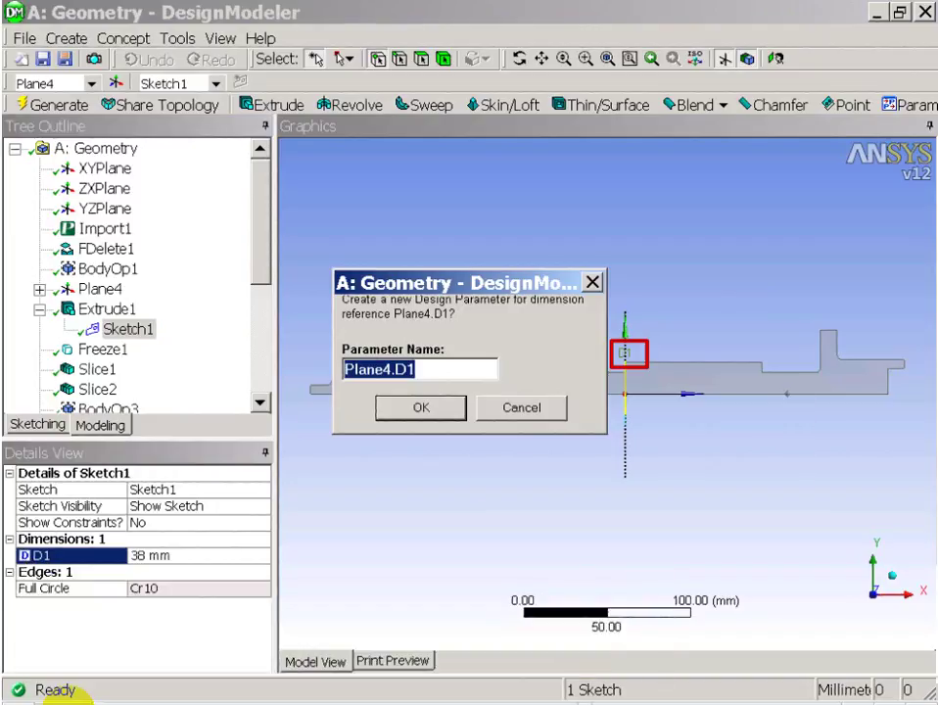
text(diameter)
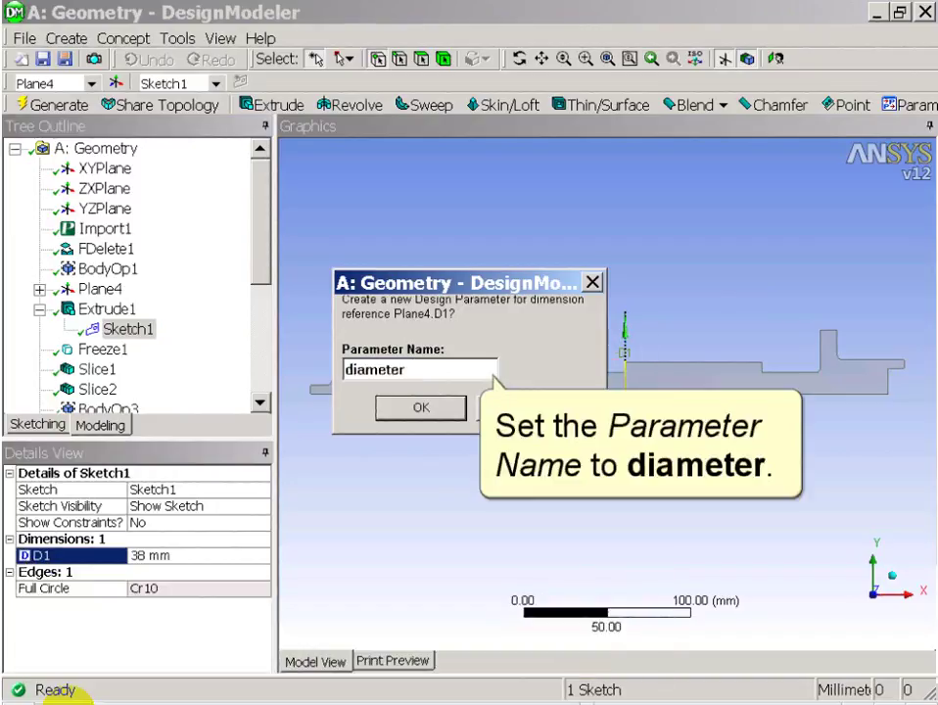
- Confirm 'diameter', then flag Sketch2's 60 mm V1 dimension as parameter 'diskradius'
click(422, 408)
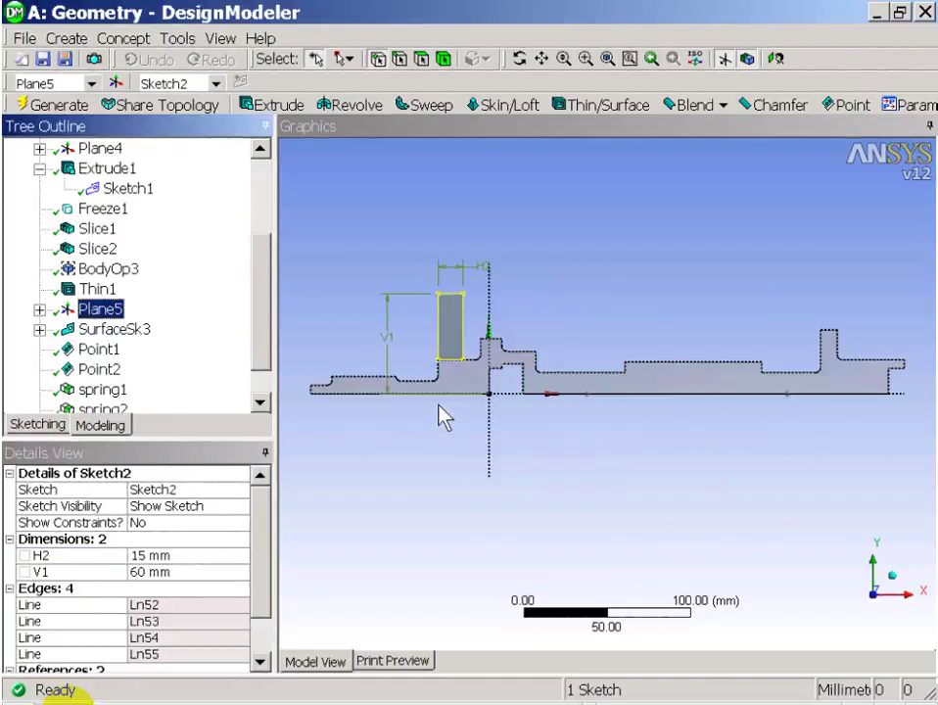
click(40, 309)
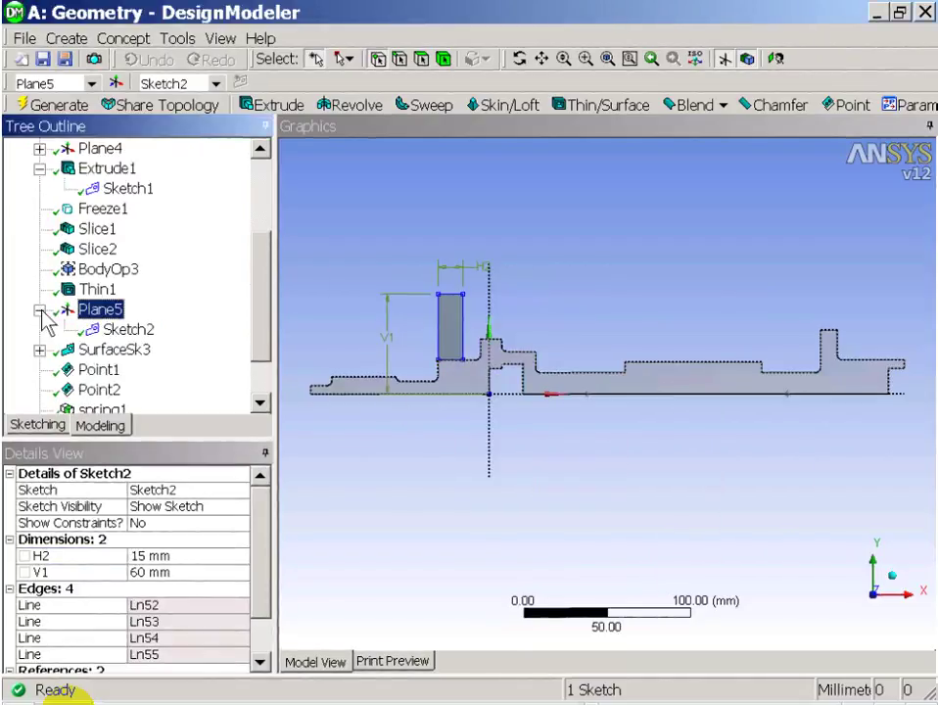
click(122, 333)
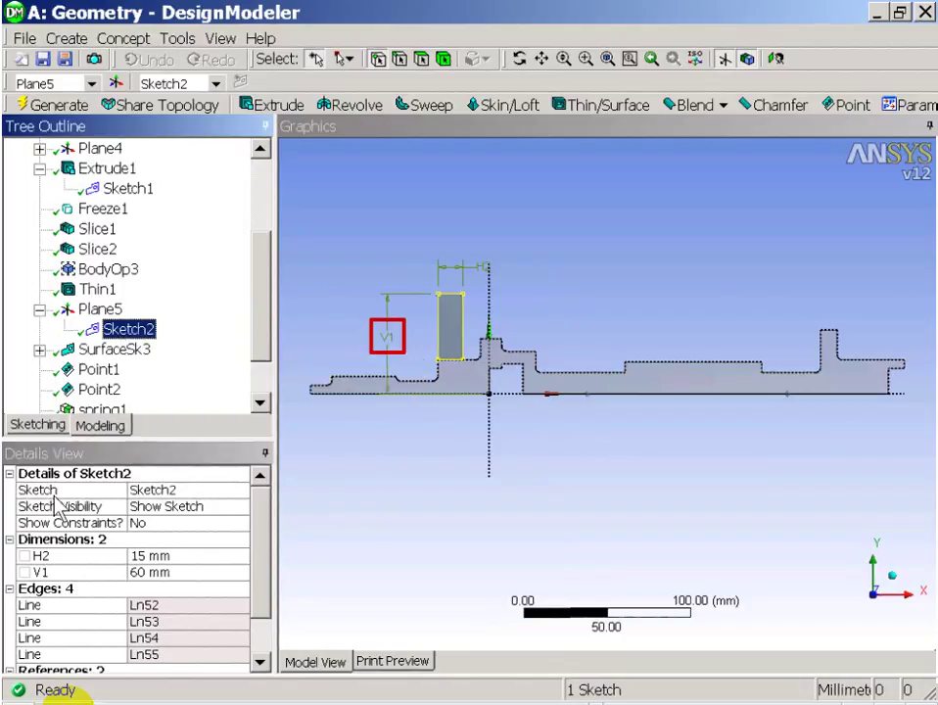
click(24, 573)
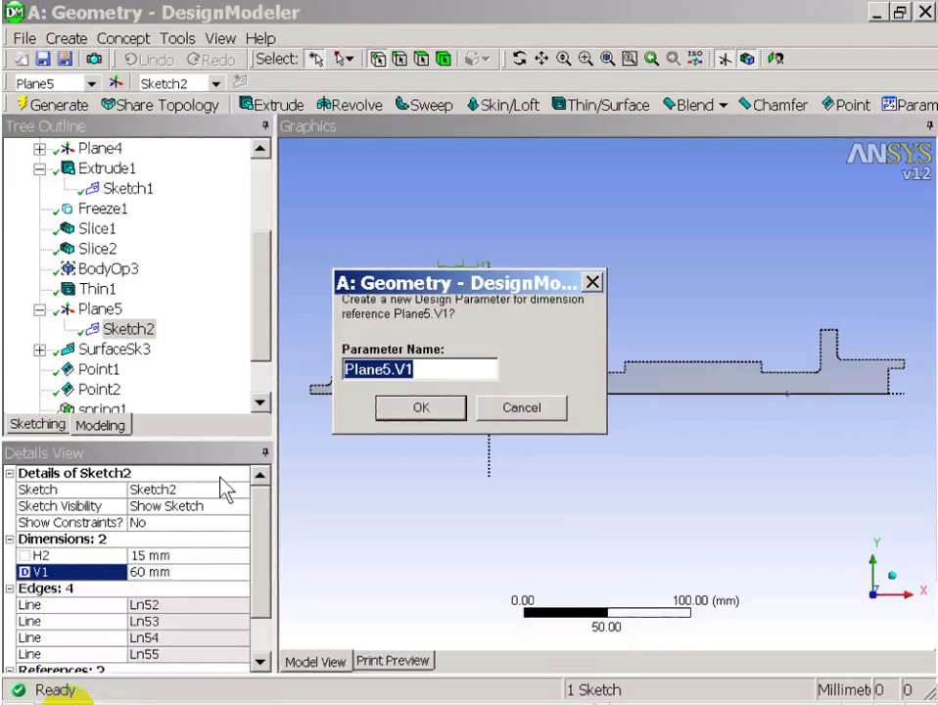
text(diskradius)
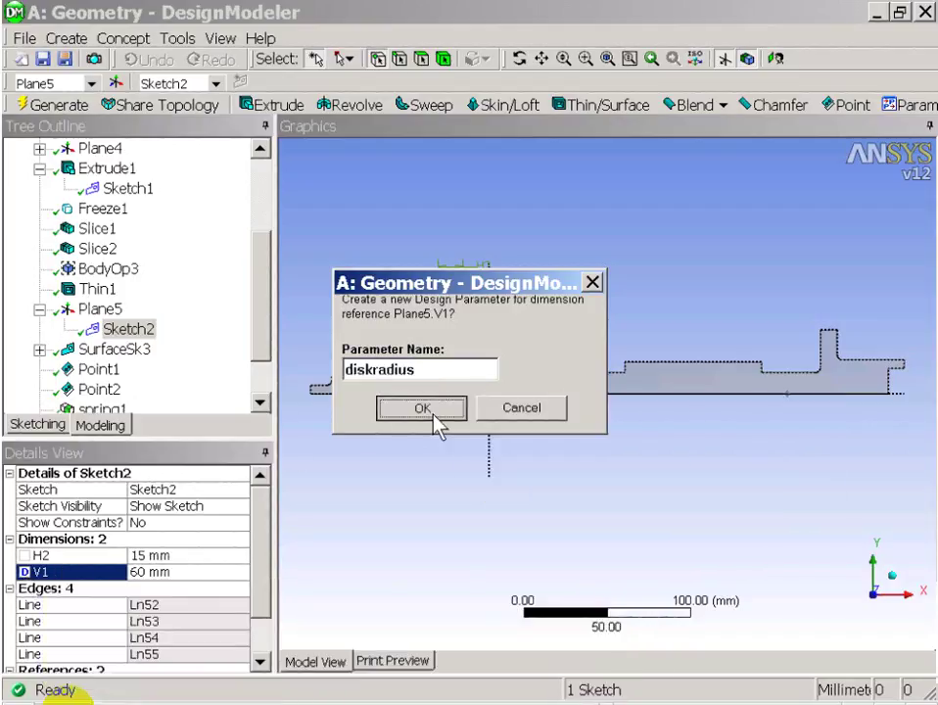
click(430, 411)
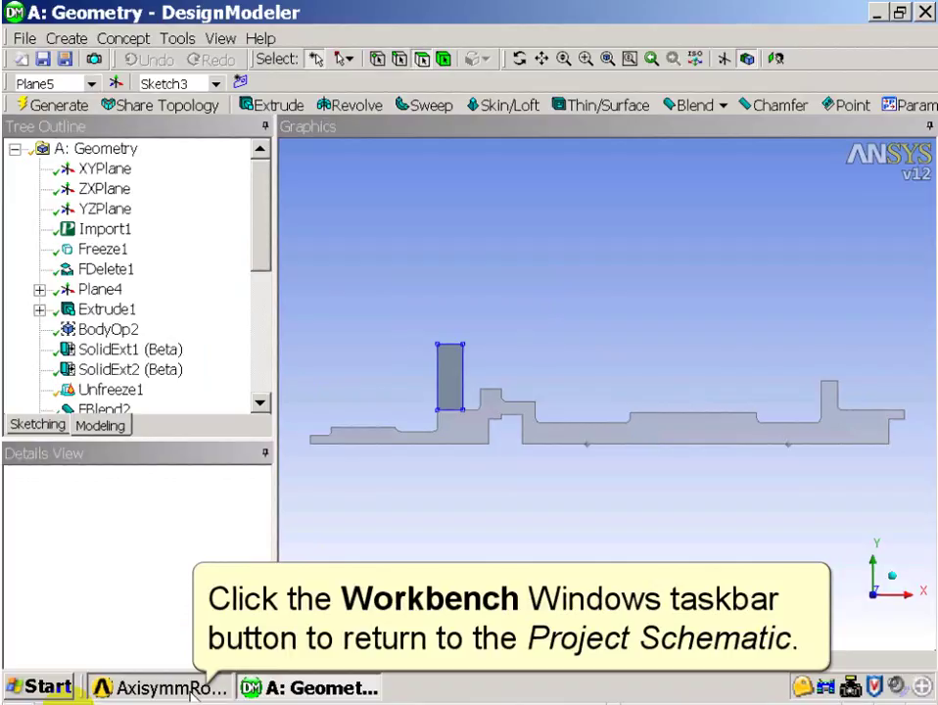
- Back in Workbench, add a Mesh system linked to Geometry cell A2
click(191, 691)
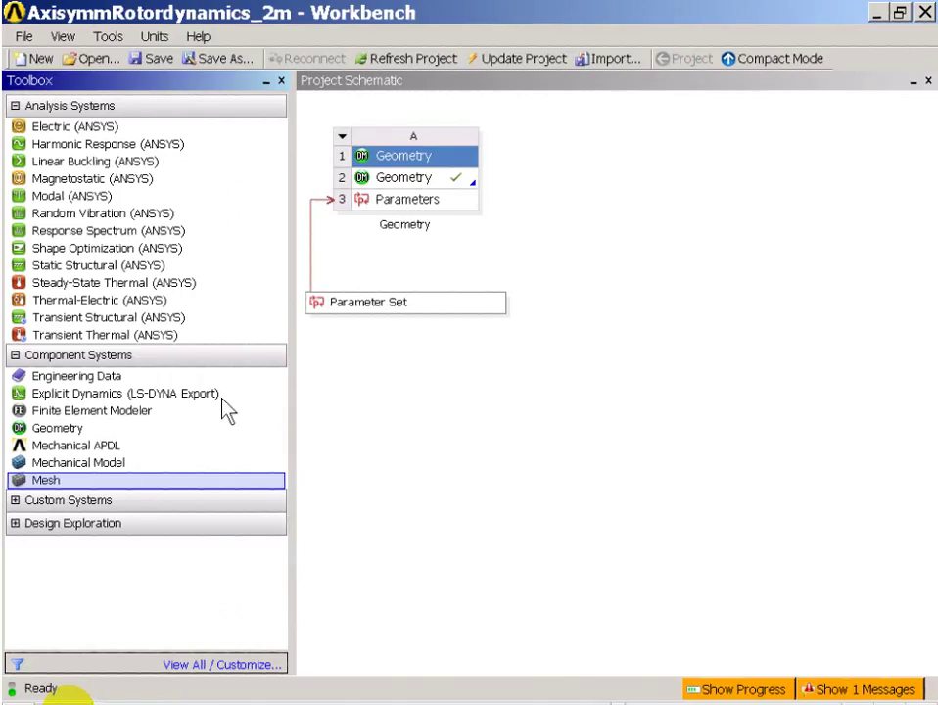
drag(45, 480, 438, 188)
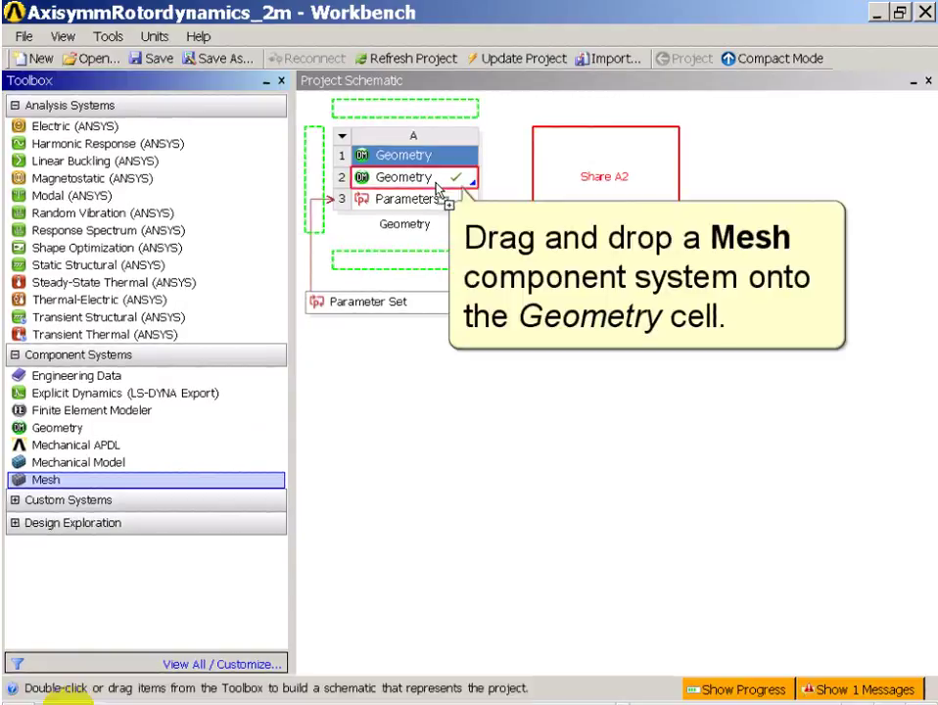
drag(439, 188, 438, 190)
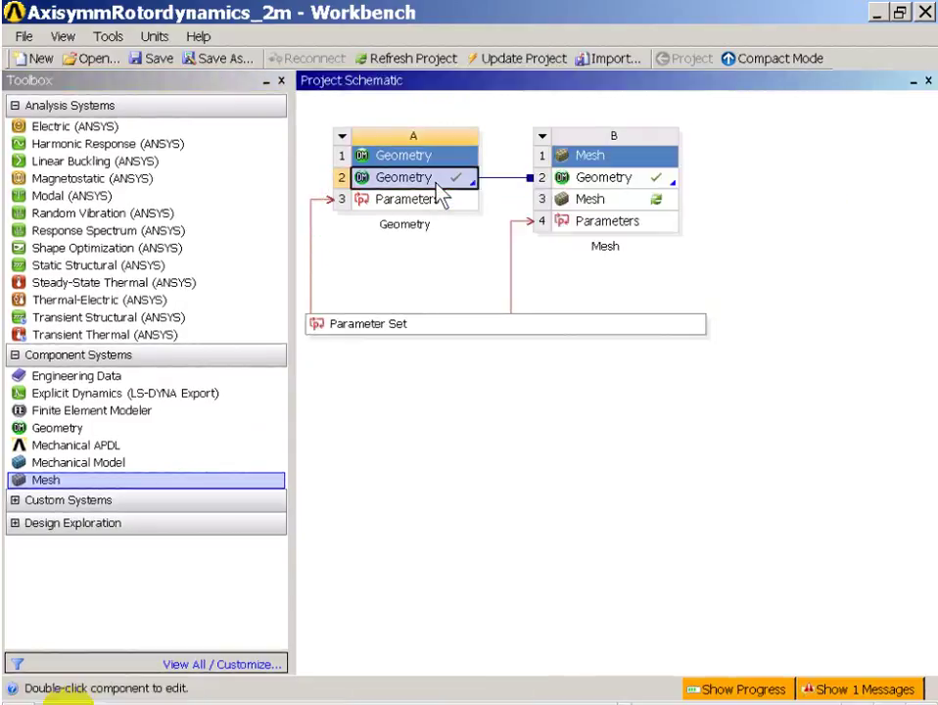
- Enable Named Selections transfer in Geometry cell A2's properties
right_click(436, 186)
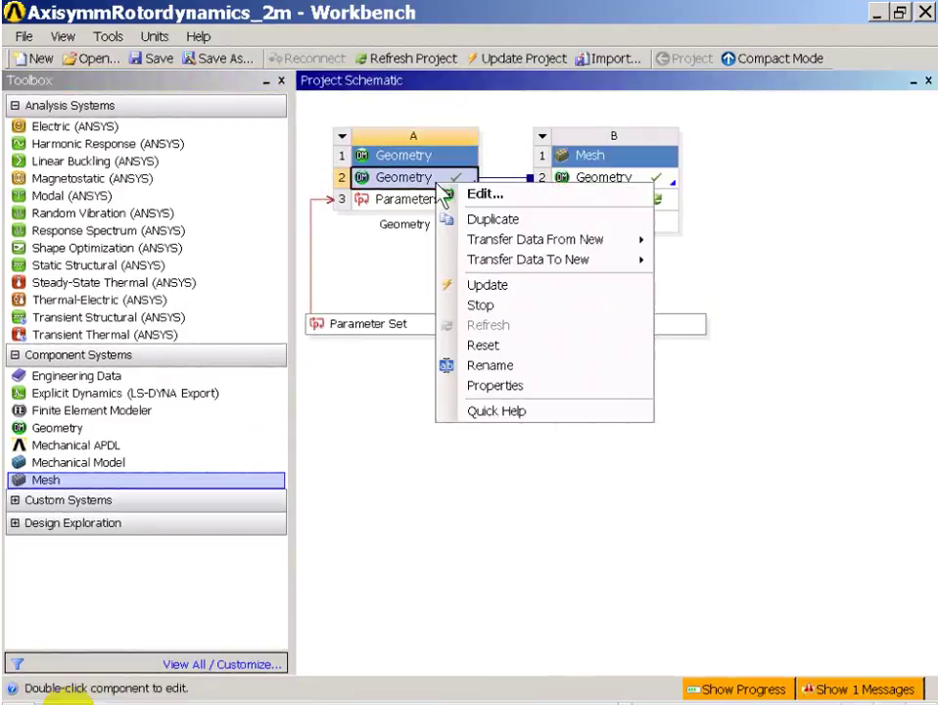
click(591, 388)
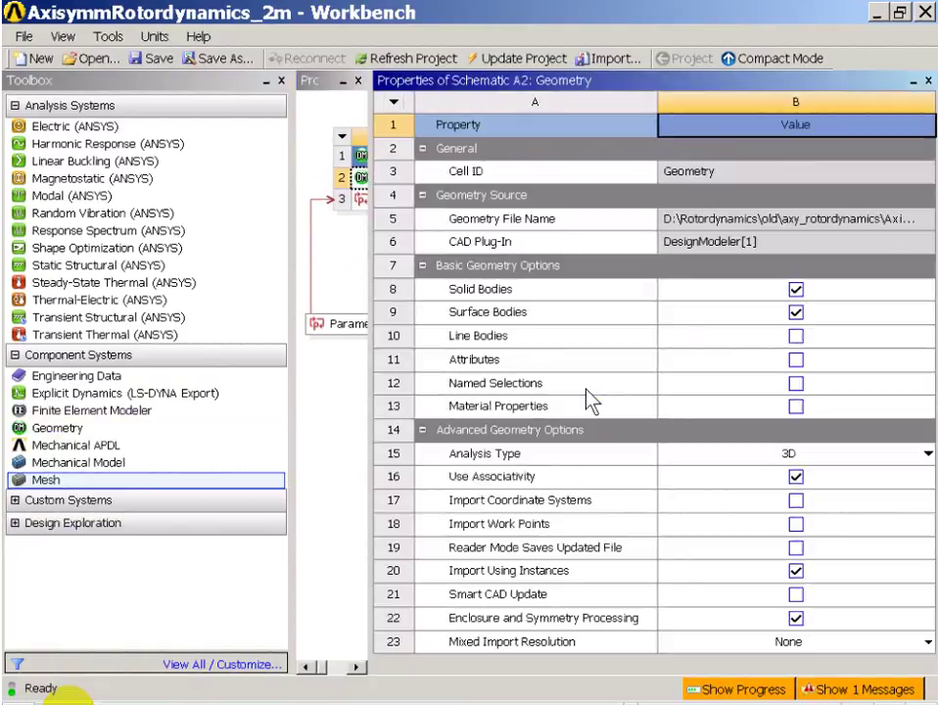
click(789, 385)
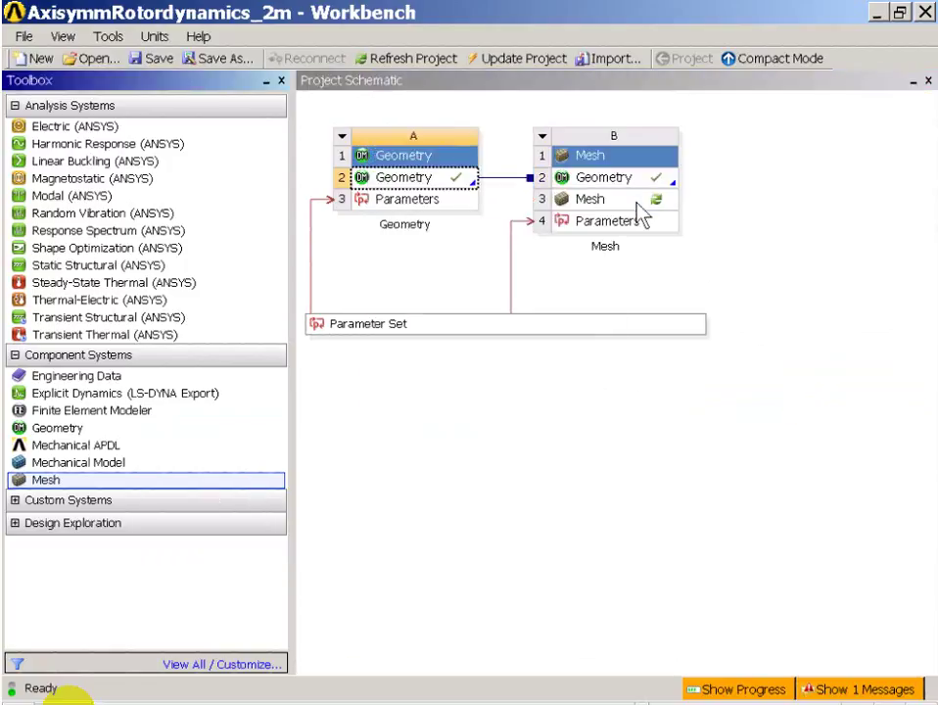
click(637, 203)
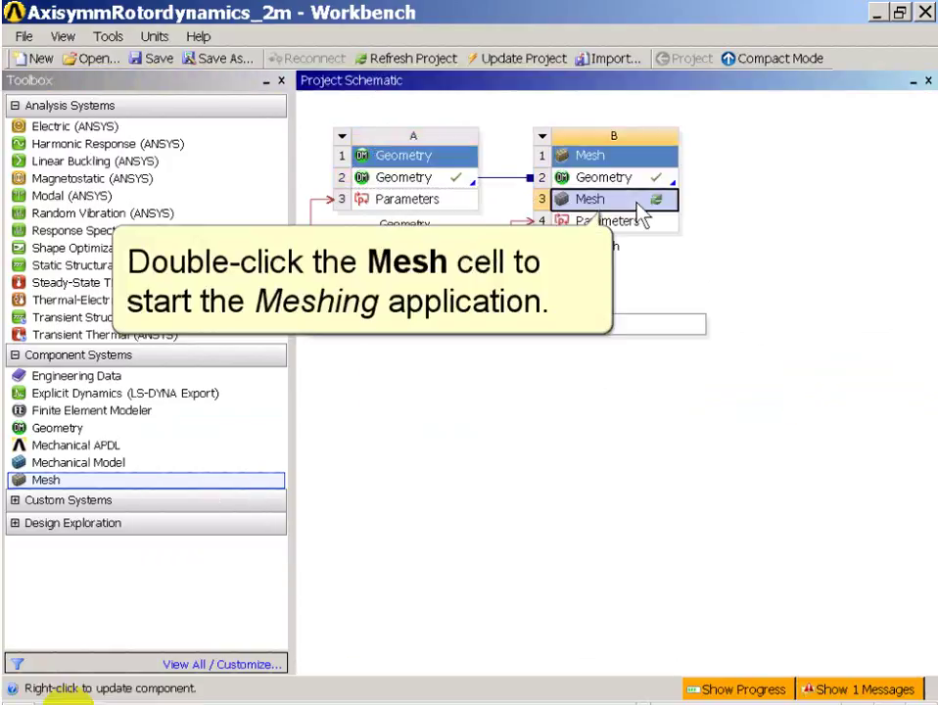
- Open Model (B3) in ANSYS Meshing and set both Surface Bodies' thickness to 1 mm
double_click(637, 203)
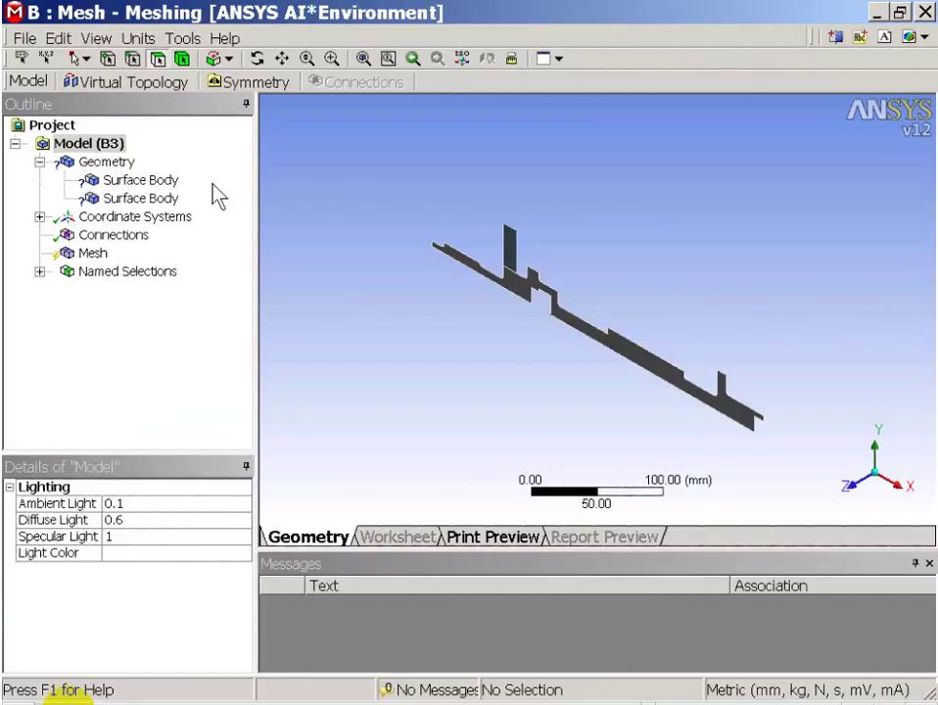
click(147, 181)
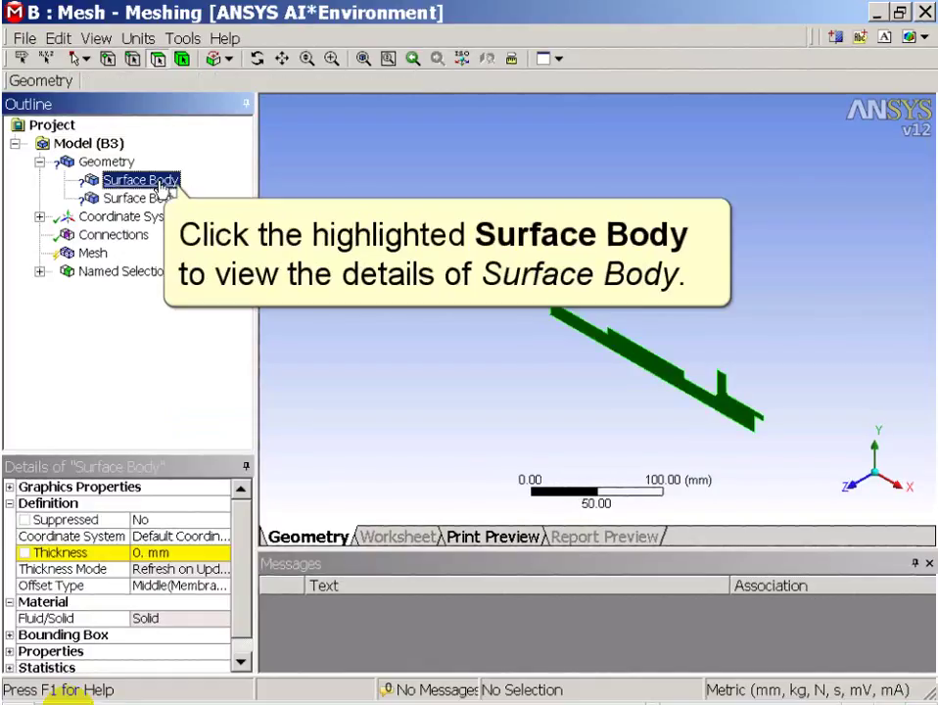
click(165, 189)
click(202, 557)
text(1.)
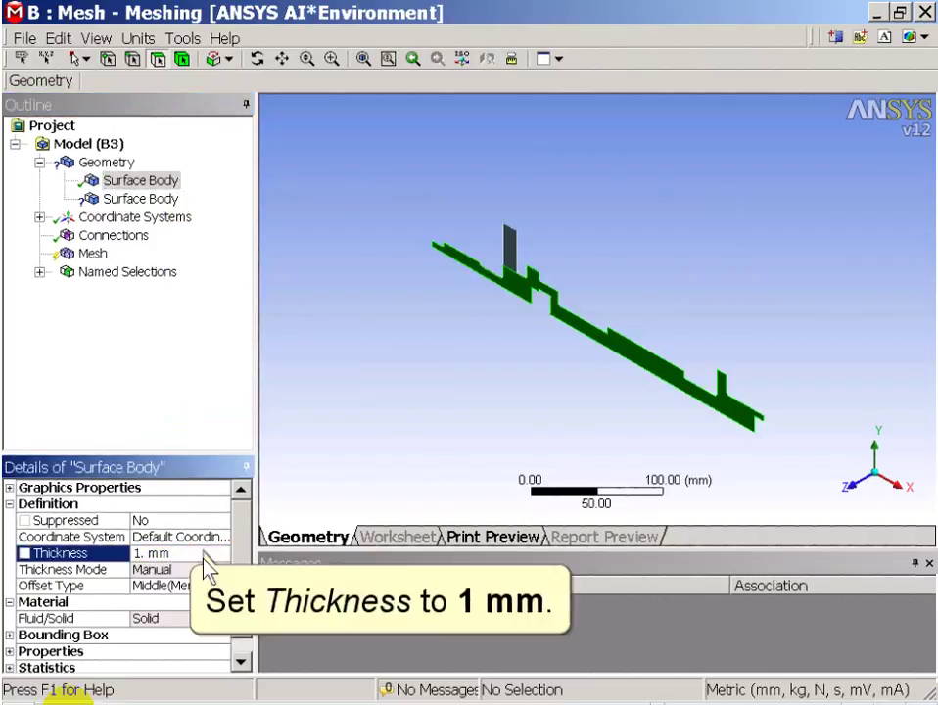
click(155, 199)
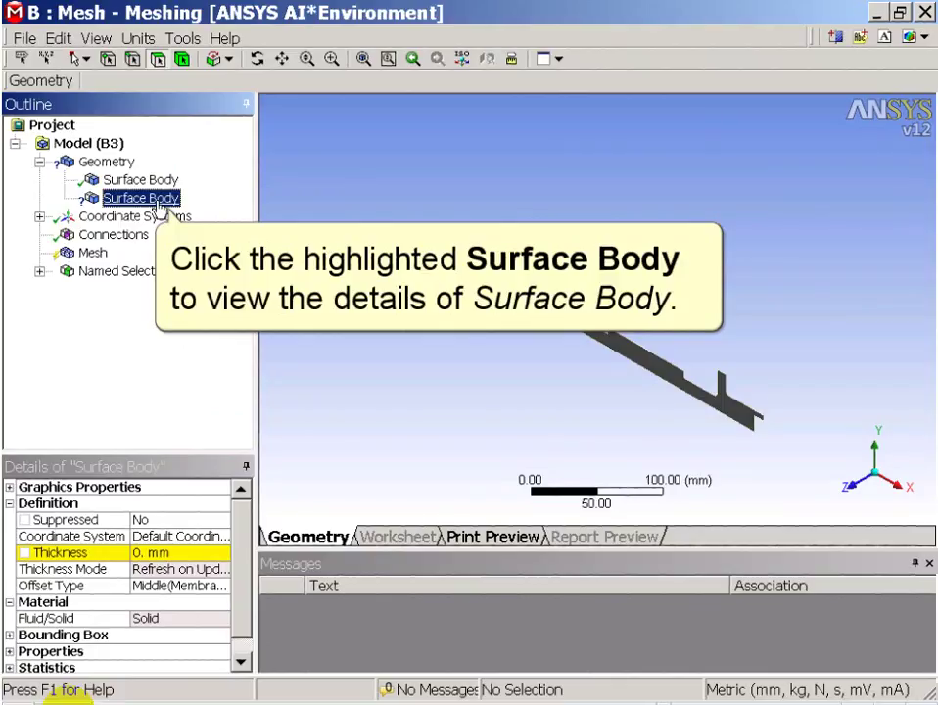
click(201, 555)
text(1.)
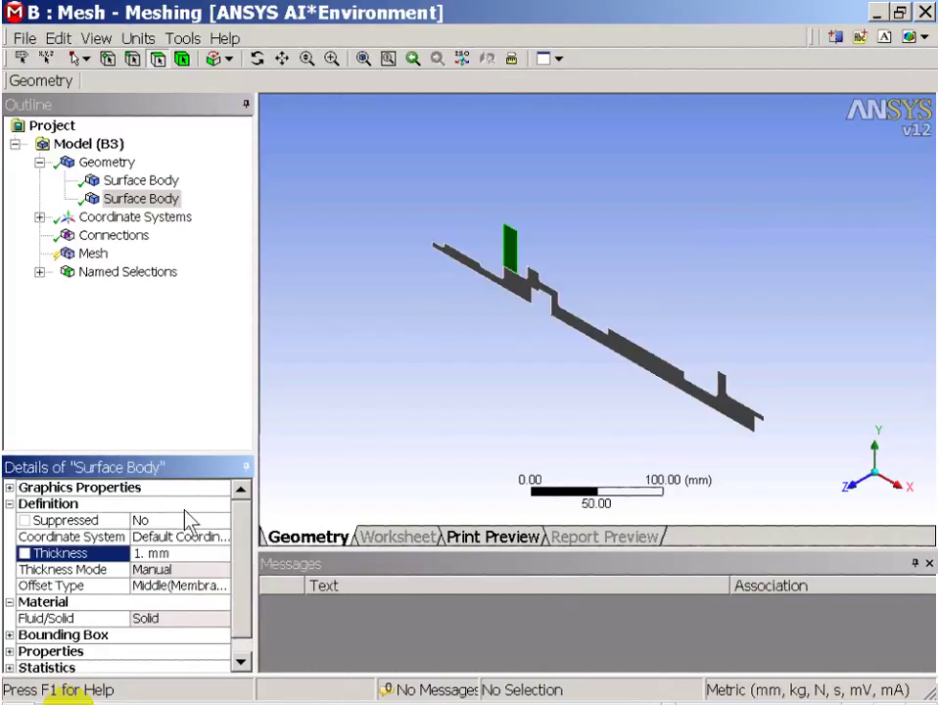
click(93, 254)
right_click(99, 256)
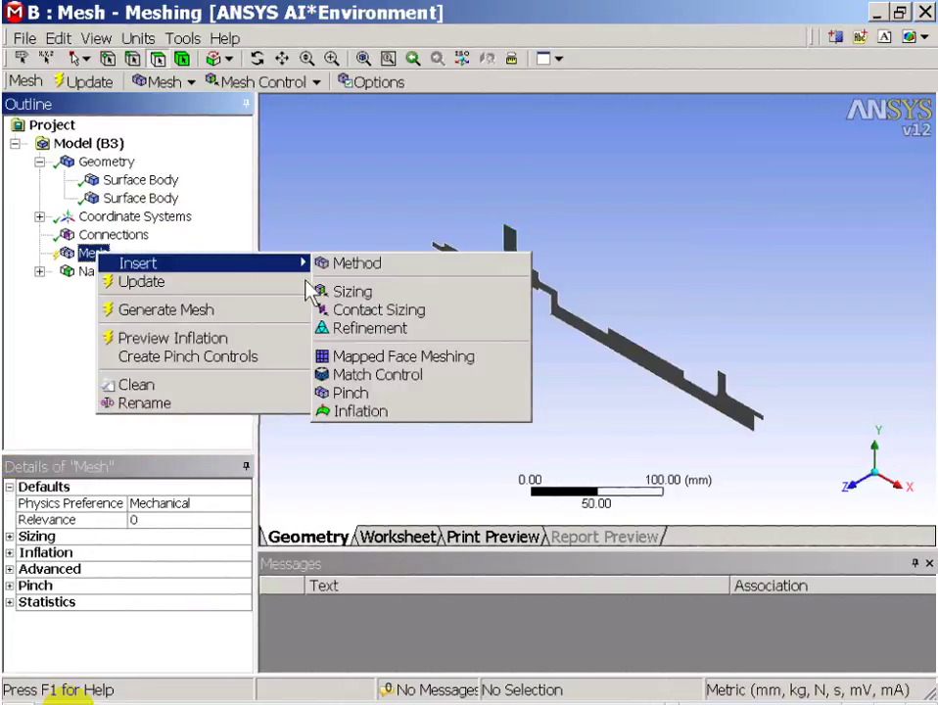
mouse_move(137, 262)
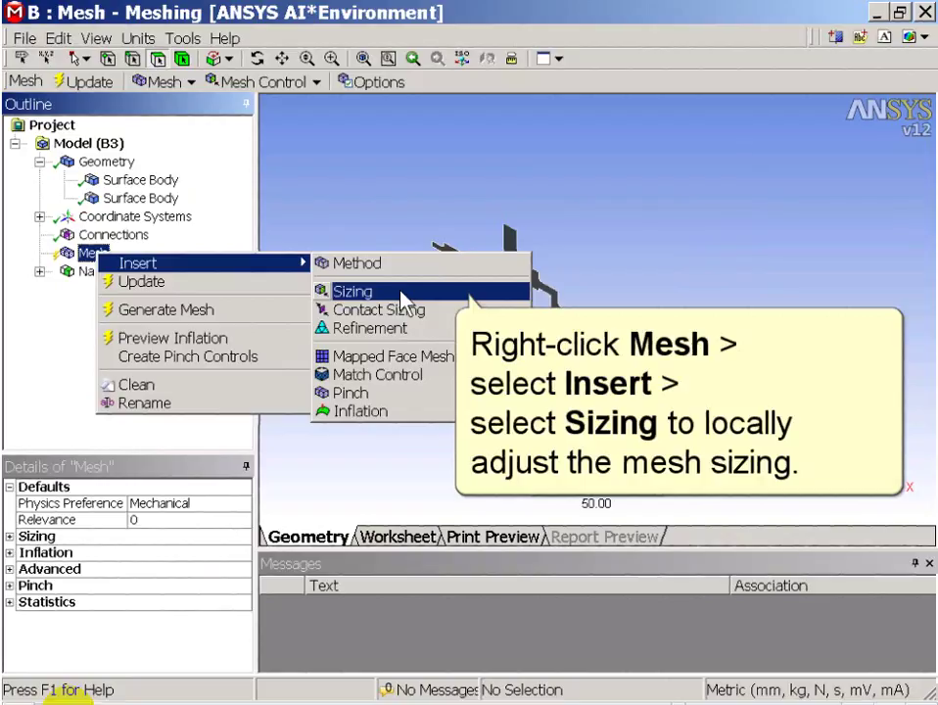
- Add a mesh sizing control applied to both surface faces using box selection
key(Return)
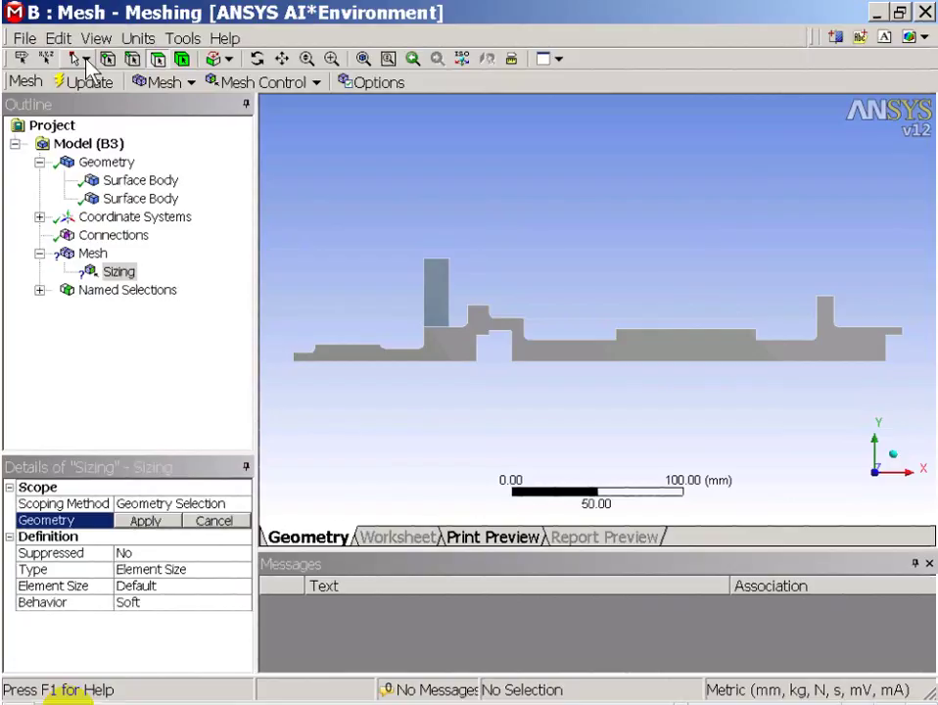
click(87, 59)
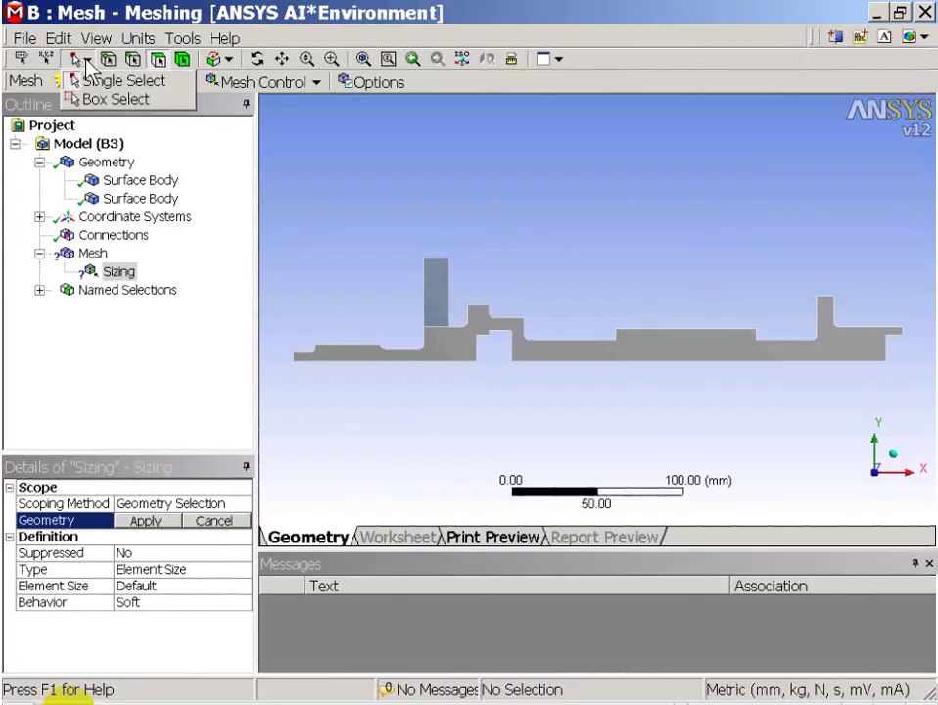
click(123, 110)
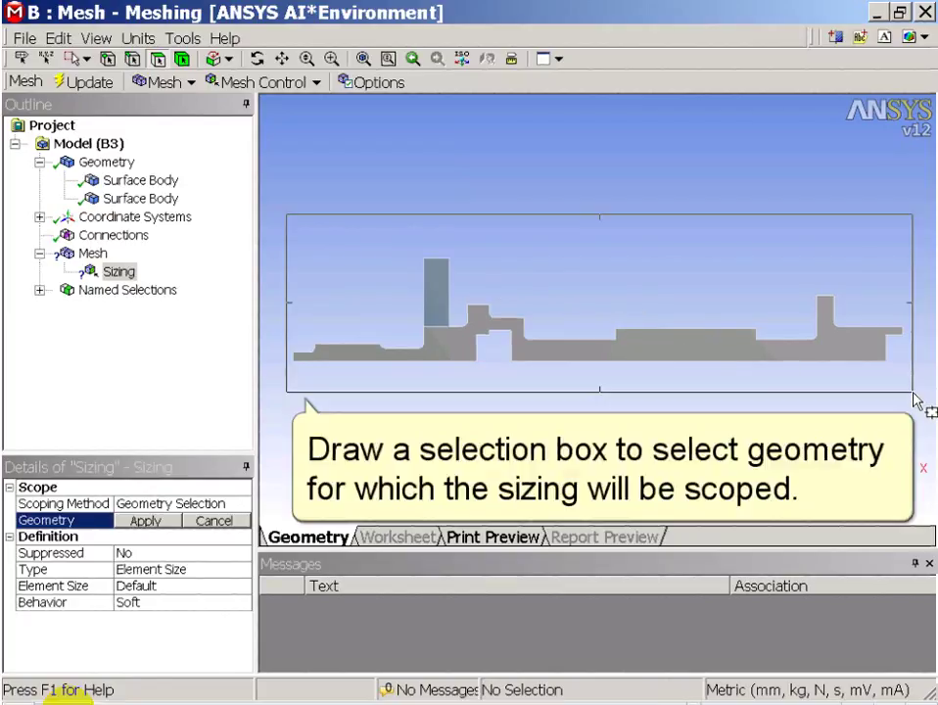
drag(915, 401, 913, 402)
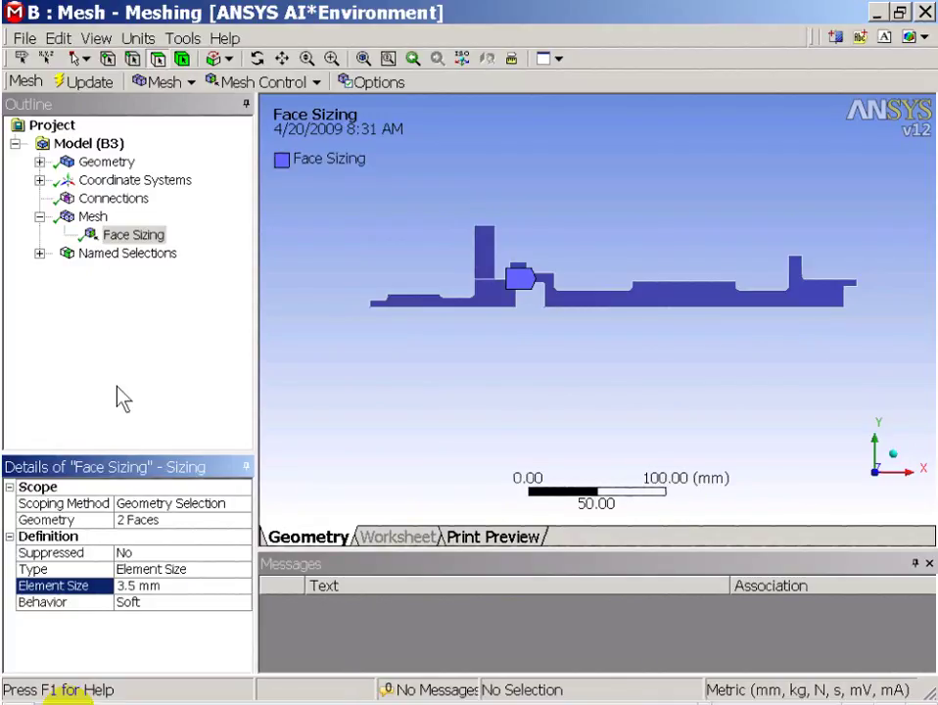
- Generate the mesh on the shaft cross-section and return to the Project Schematic
right_click(95, 256)
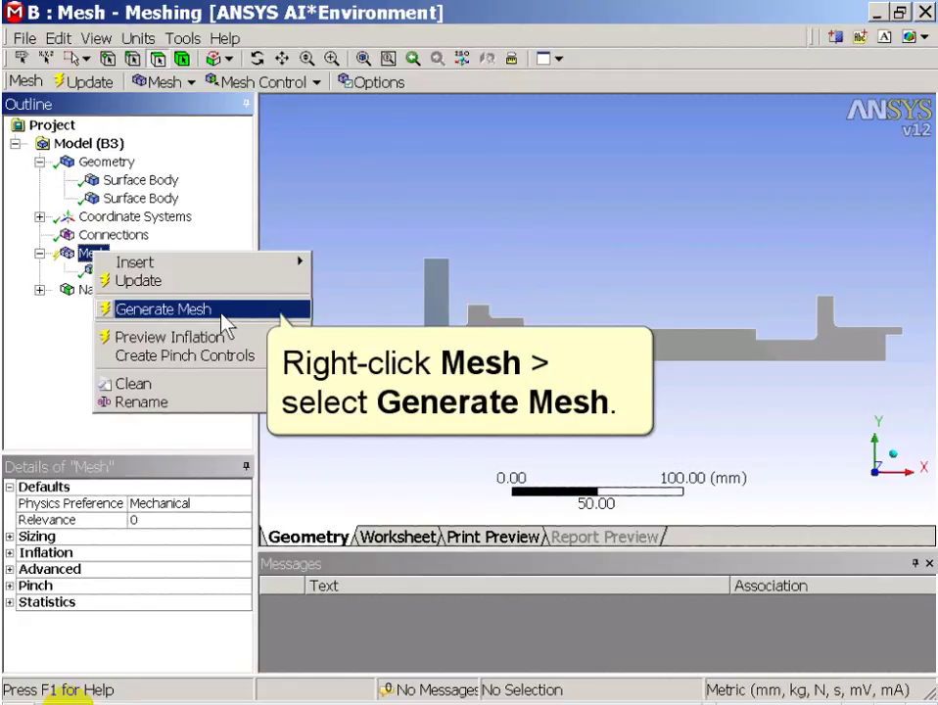
click(225, 310)
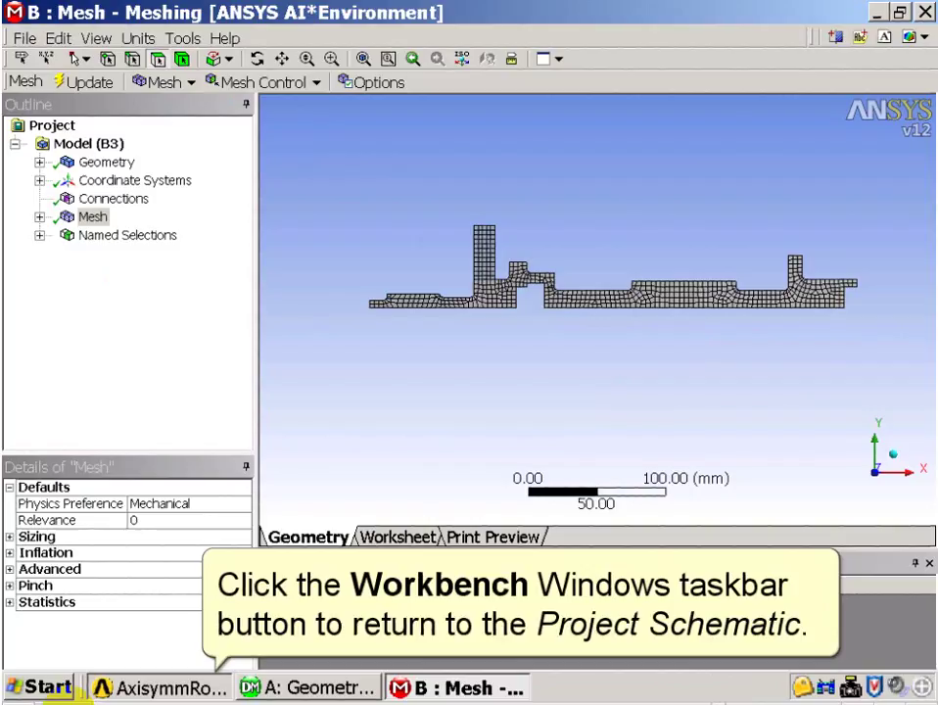
click(168, 689)
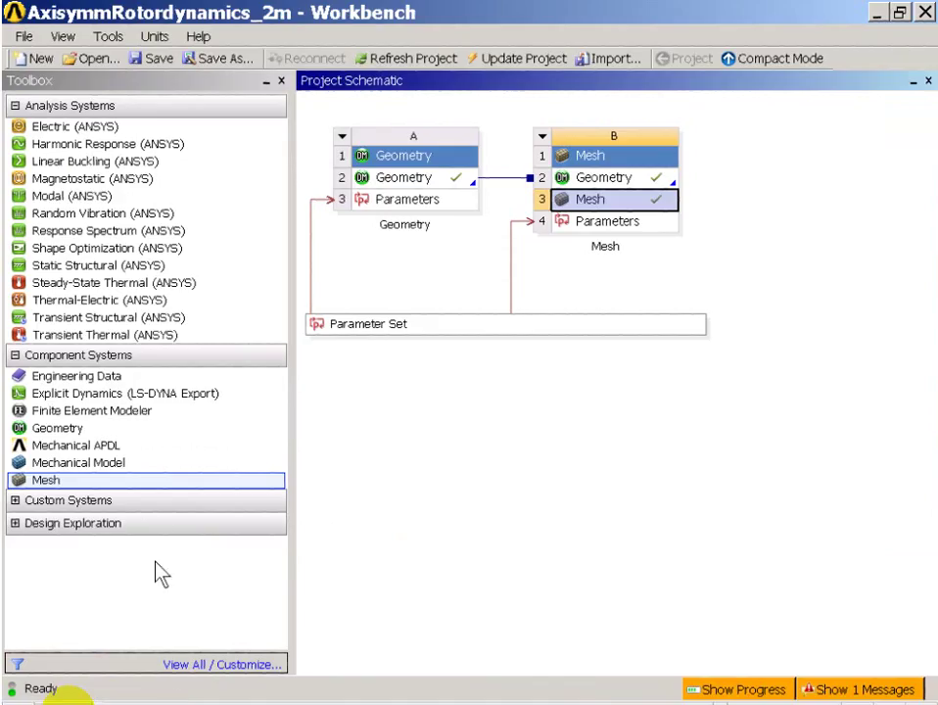
- Create a Mechanical APDL system linked to Mesh cell B3
click(143, 449)
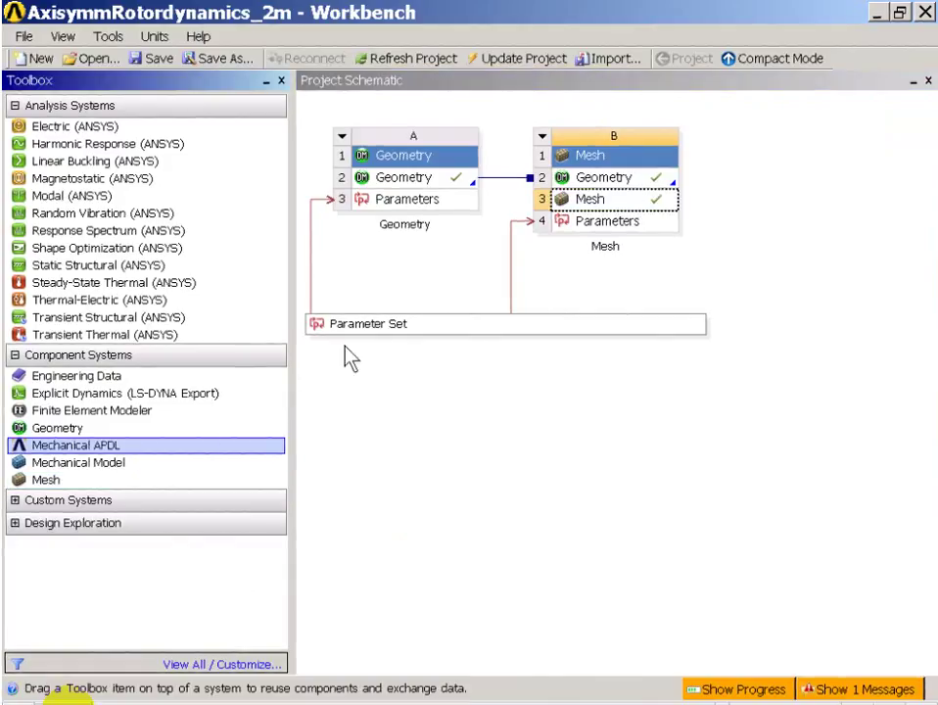
drag(344, 347, 627, 210)
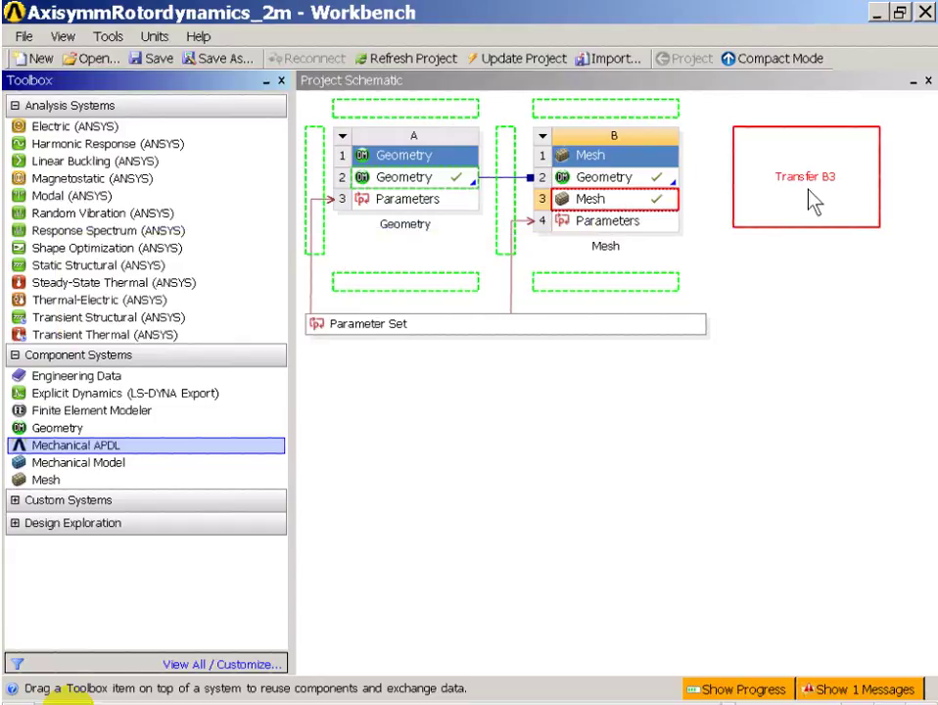
drag(631, 220, 810, 201)
- Attach Rotordynsetup.inp as the Mechanical APDL Analysis input file
right_click(880, 192)
mouse_move(783, 280)
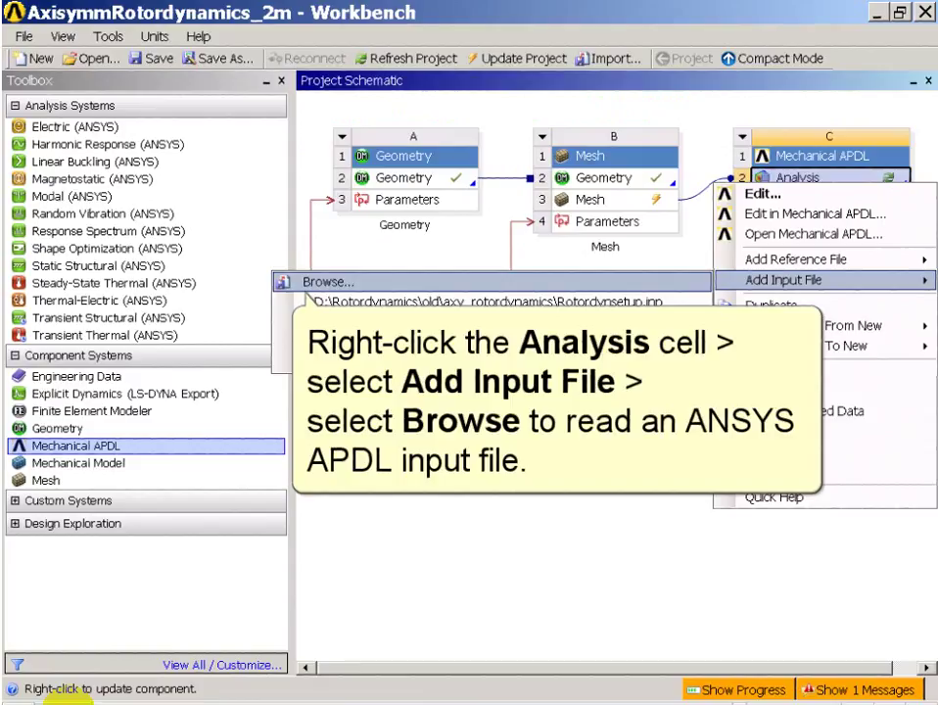
click(435, 281)
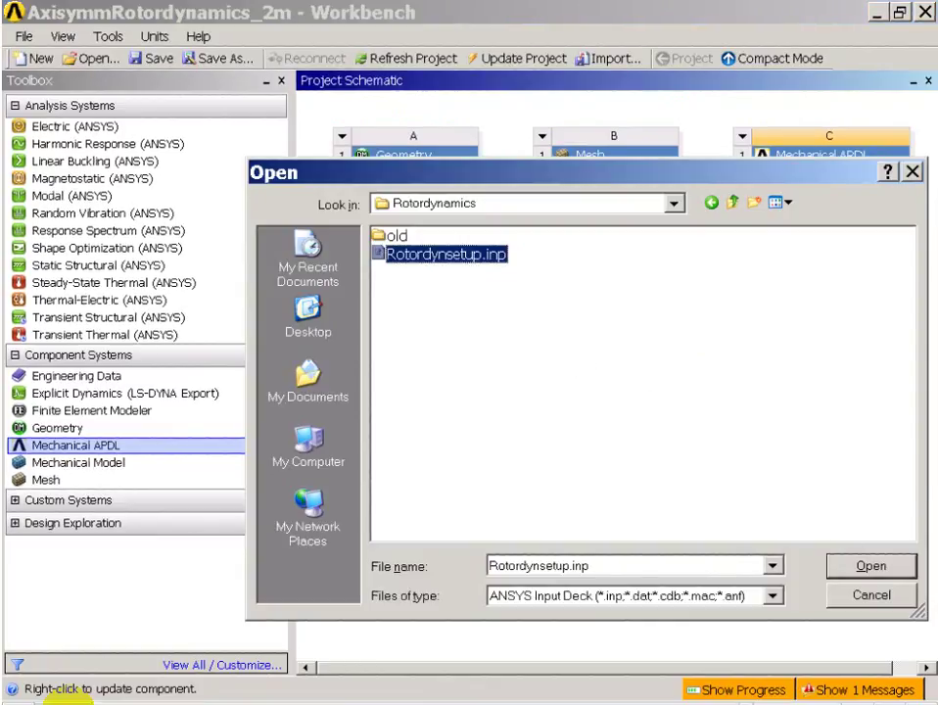
click(871, 566)
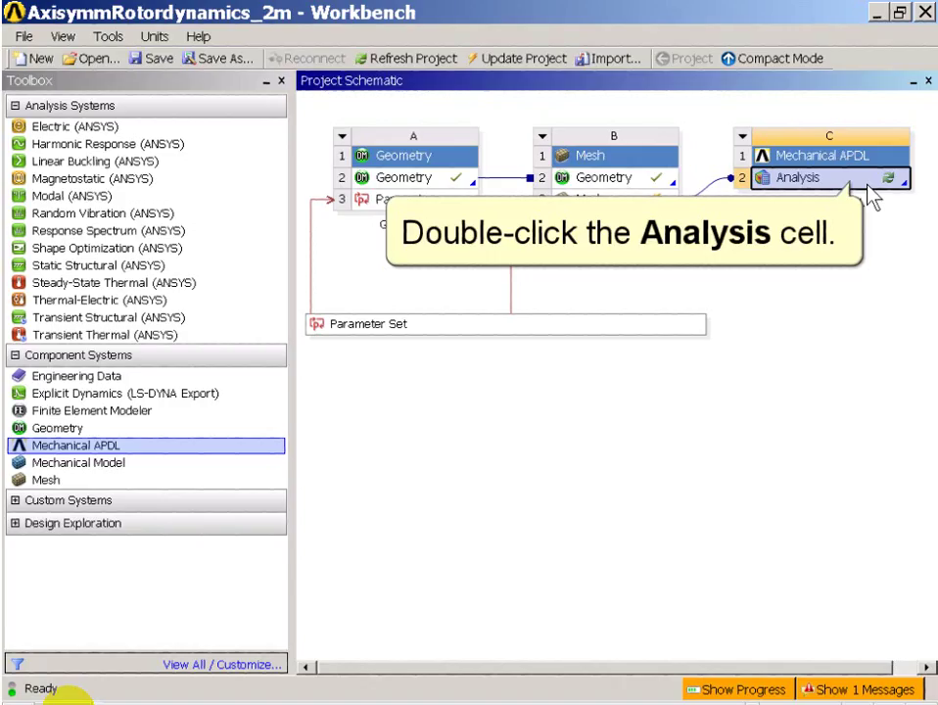
- In Rotordynsetup.inp's properties, mark BESTIF as input and CRIC12, CRIC22, CRIC14, CRIC24 as outputs
double_click(866, 185)
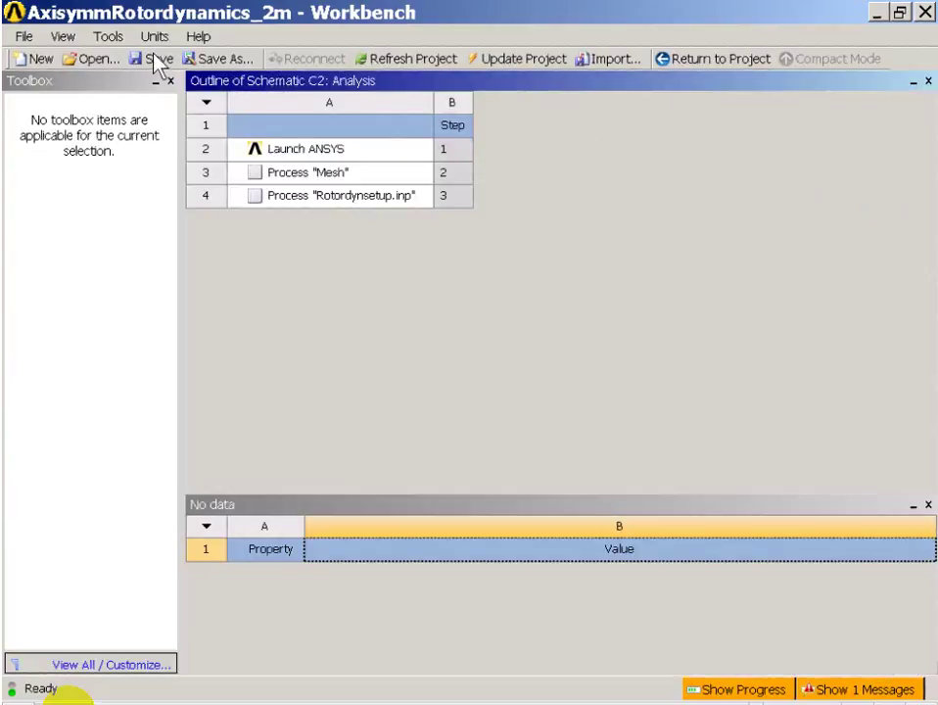
click(64, 40)
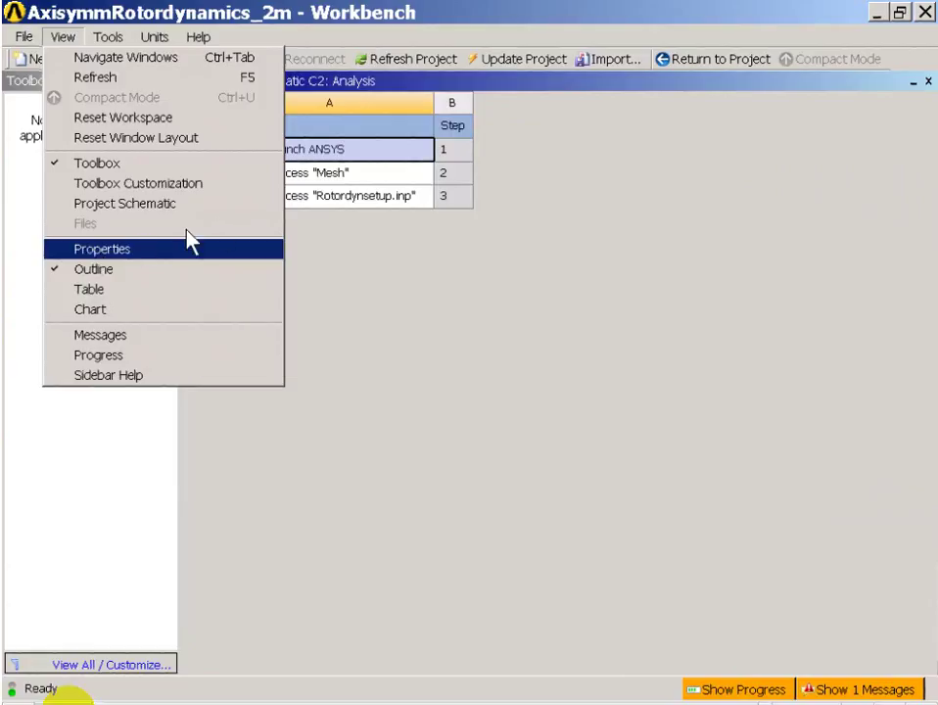
click(368, 197)
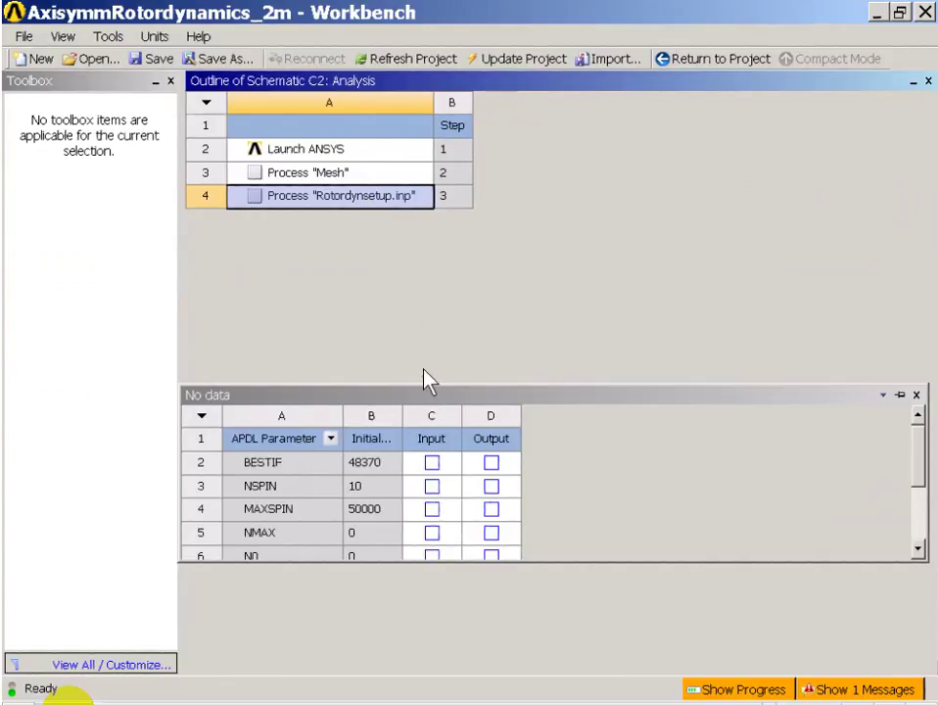
click(435, 398)
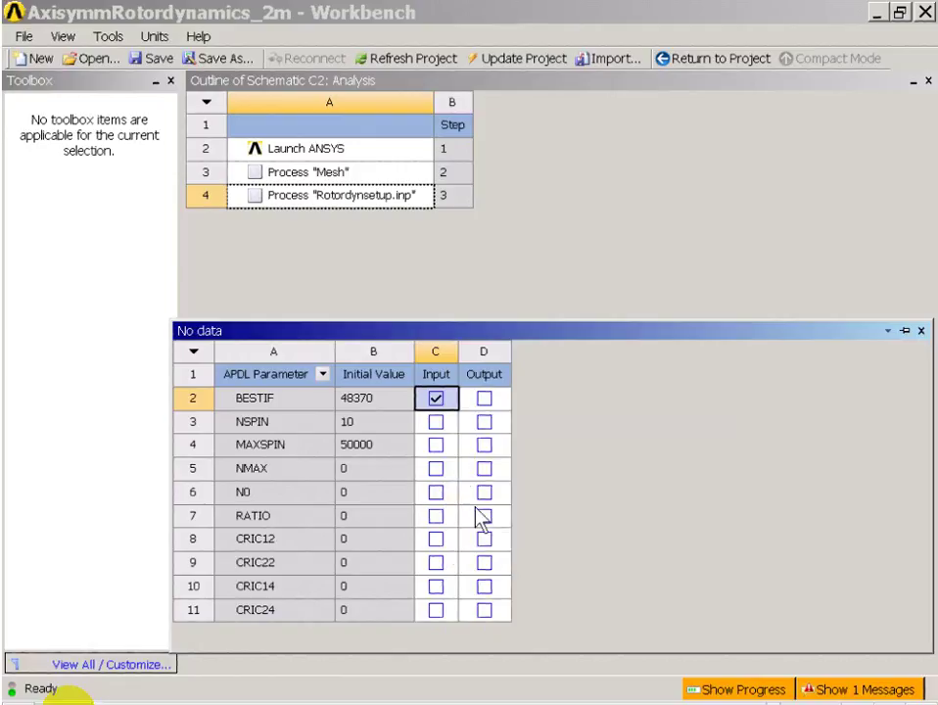
click(483, 540)
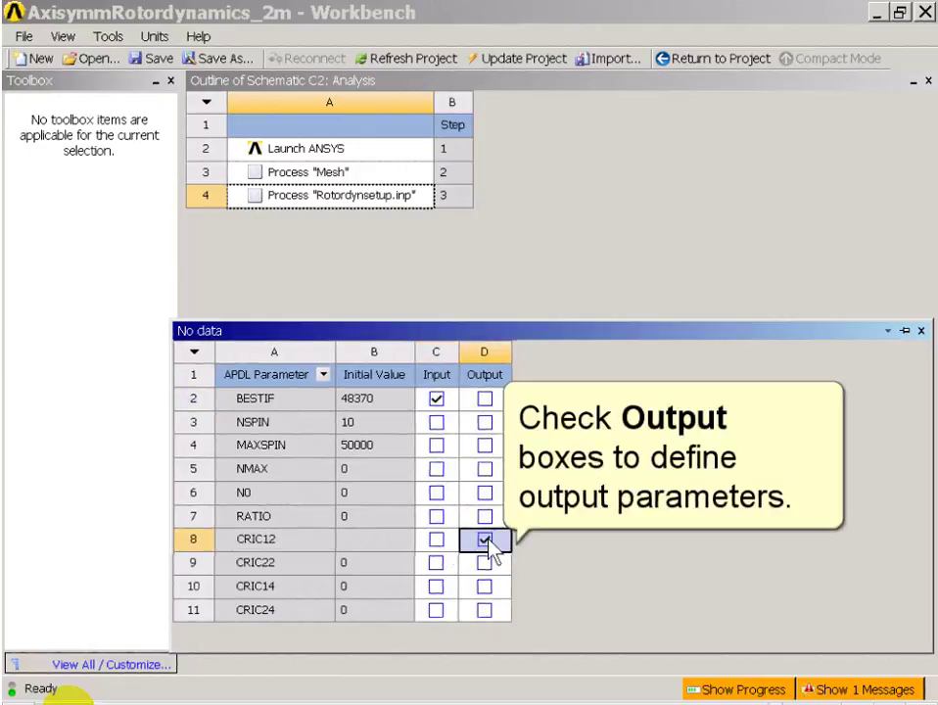
click(485, 564)
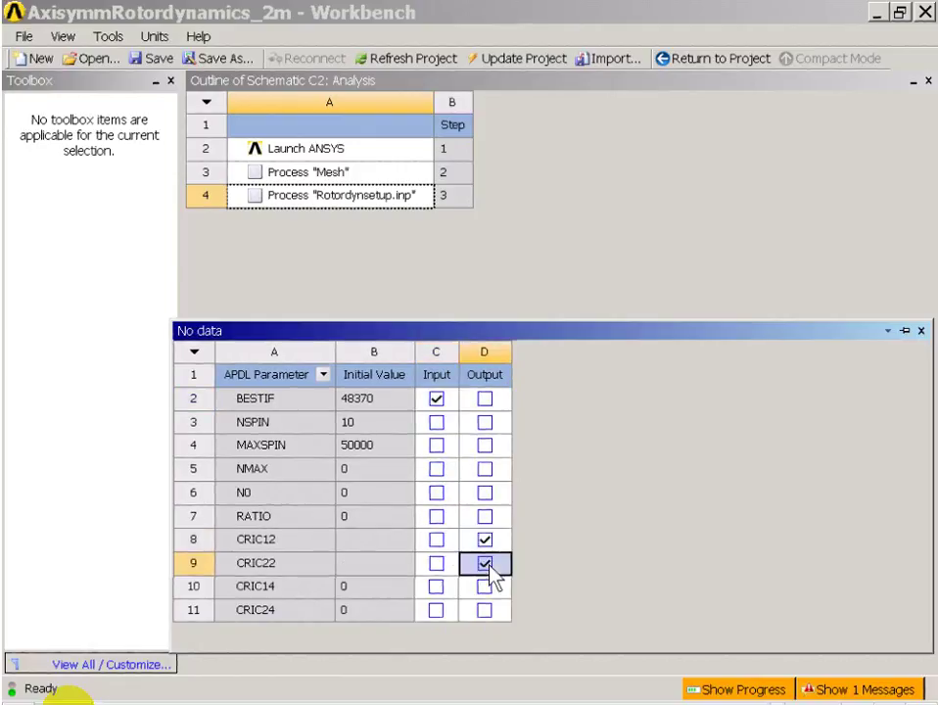
click(484, 588)
click(484, 609)
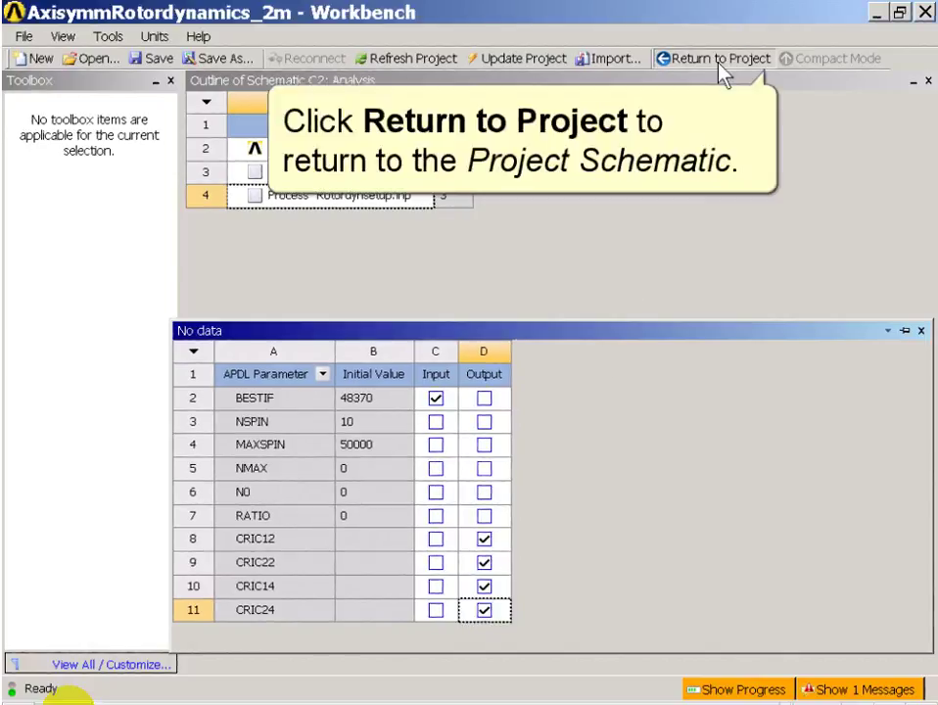
click(719, 62)
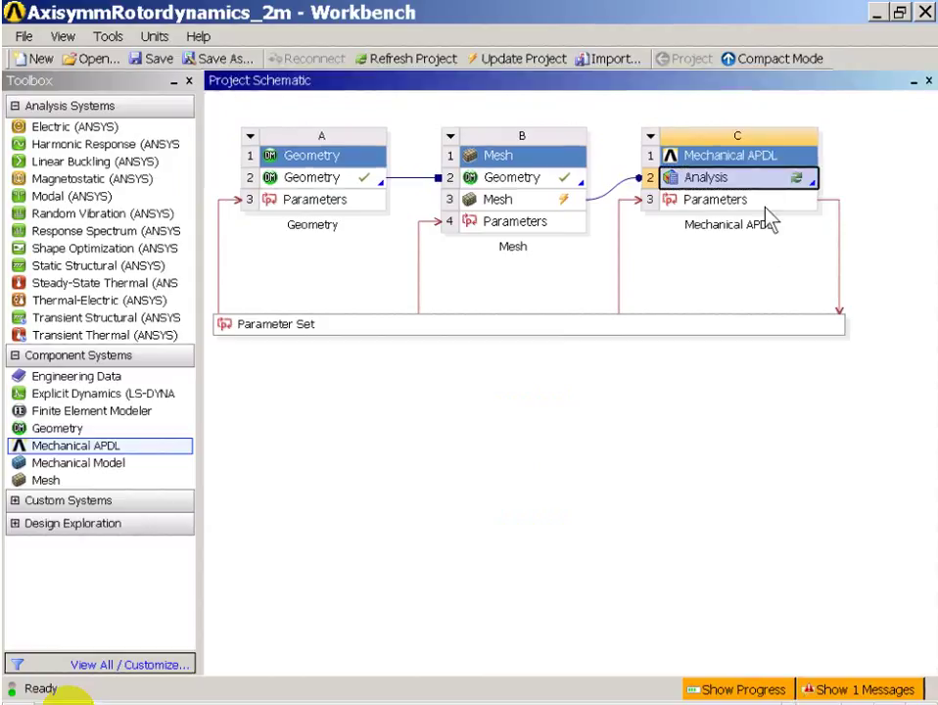
- Update the Mechanical APDL analysis, then show the Parameter Set's Table of Design Points
right_click(718, 179)
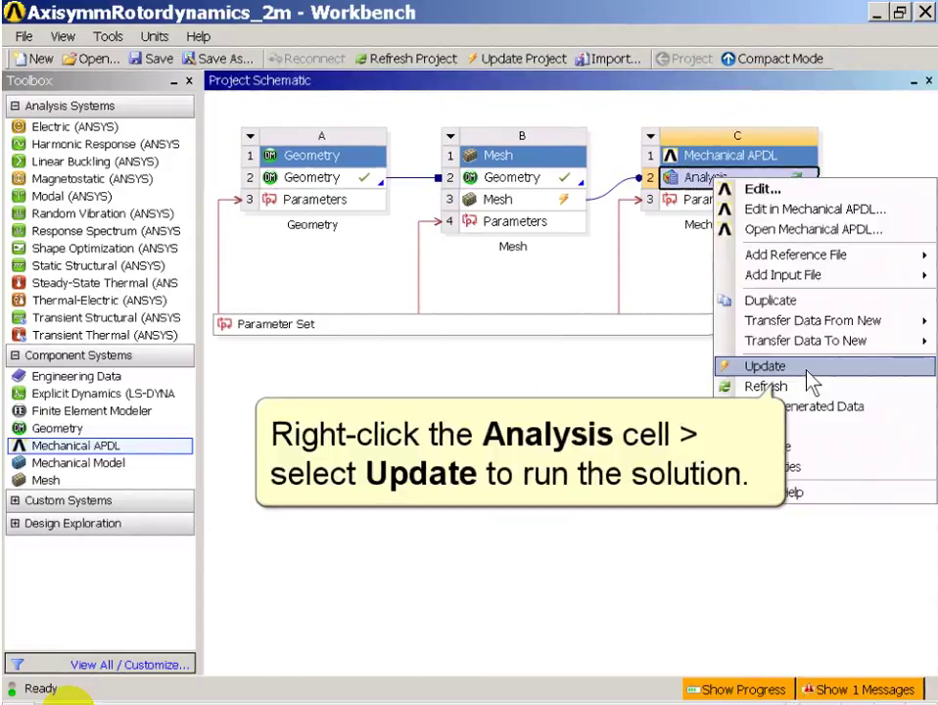
click(807, 369)
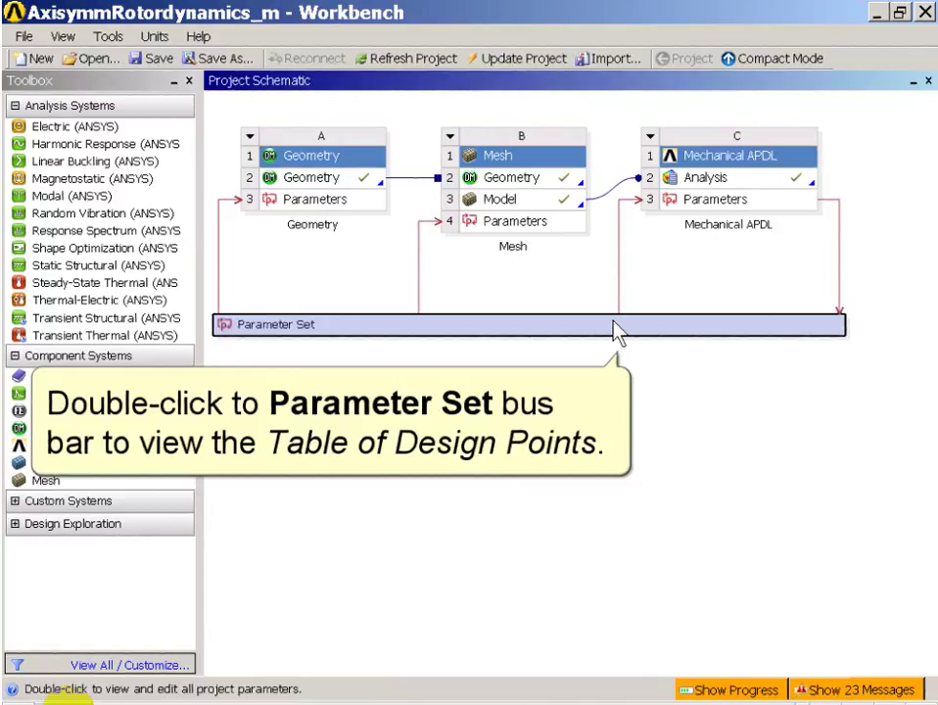
double_click(612, 323)
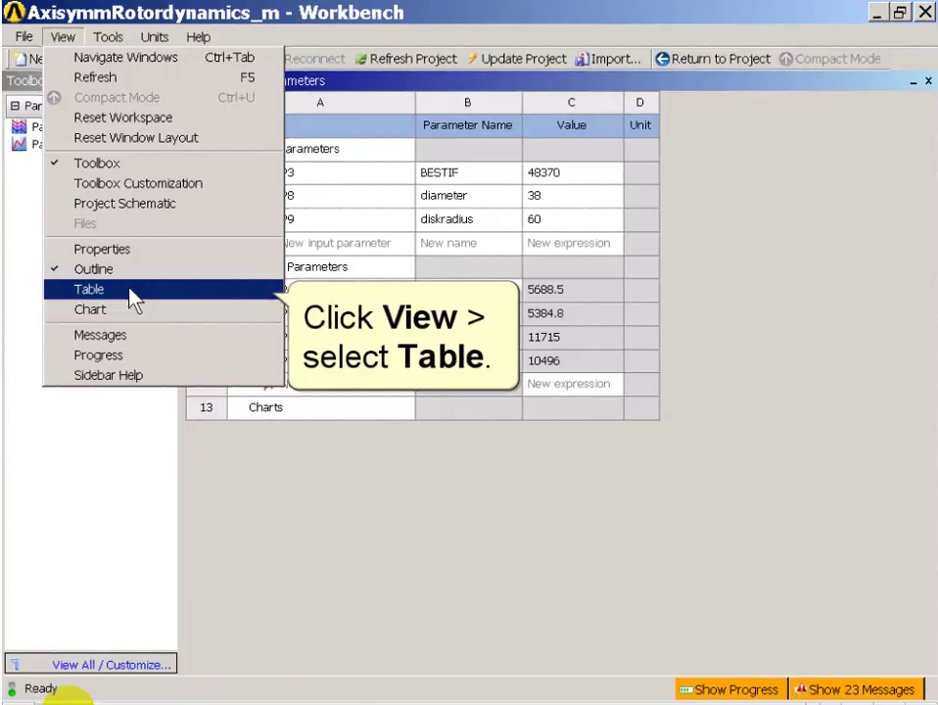
click(134, 298)
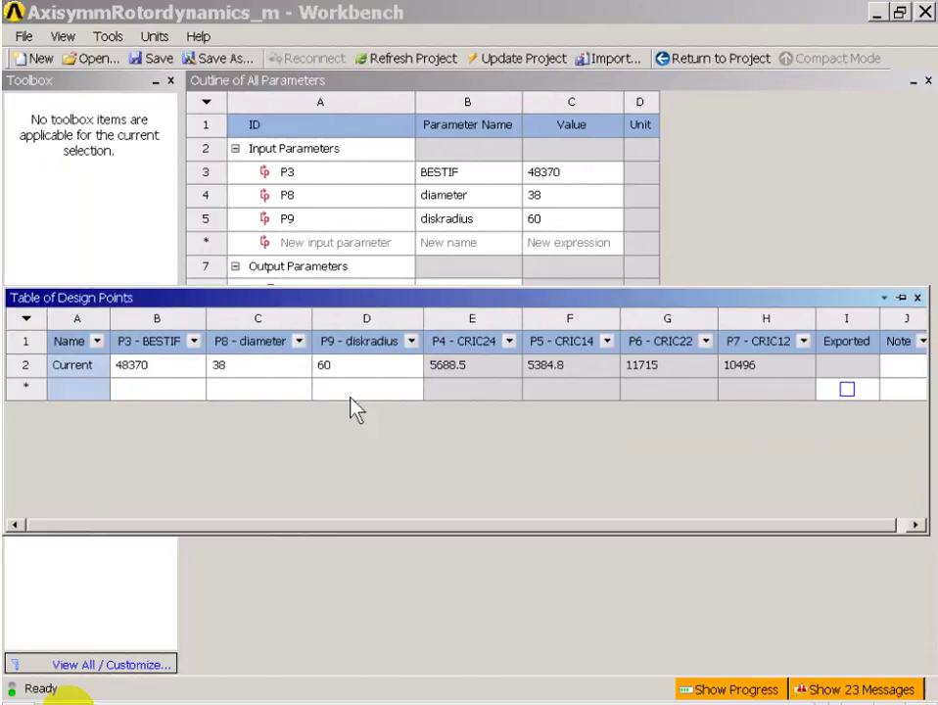
- Add DP 1 and DP 2 with diskradius 50 and 70, then update all design points
click(350, 391)
text(50)
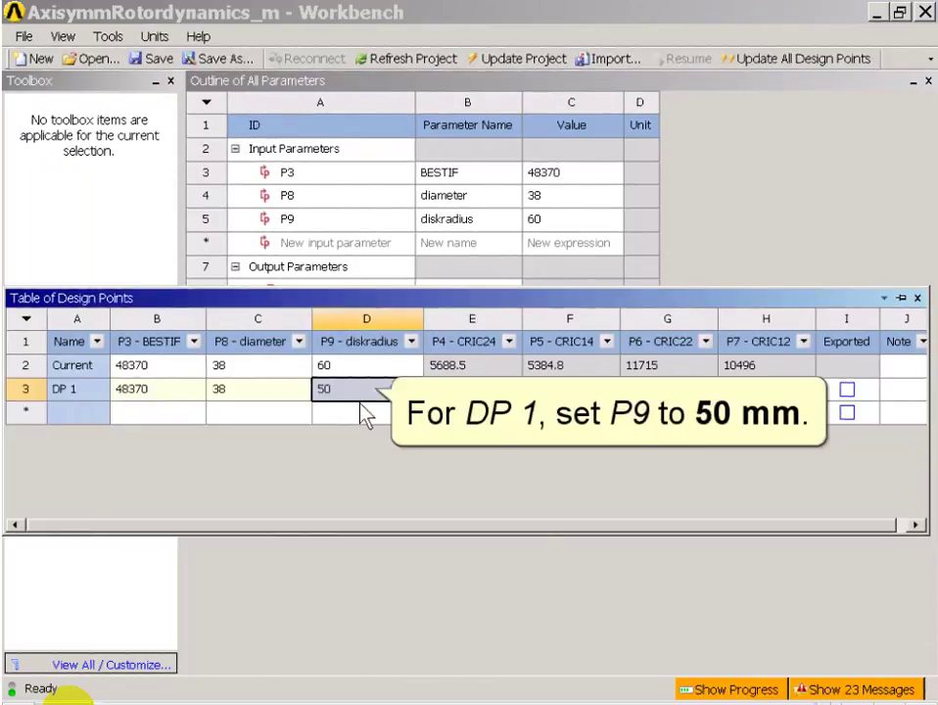
click(359, 409)
text(70)
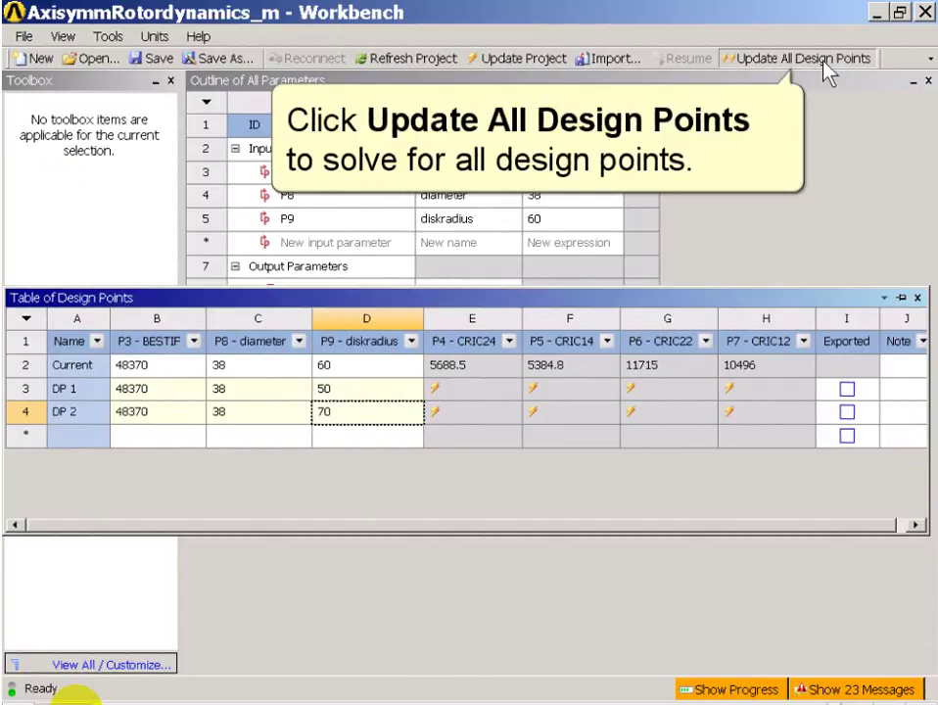
click(825, 65)
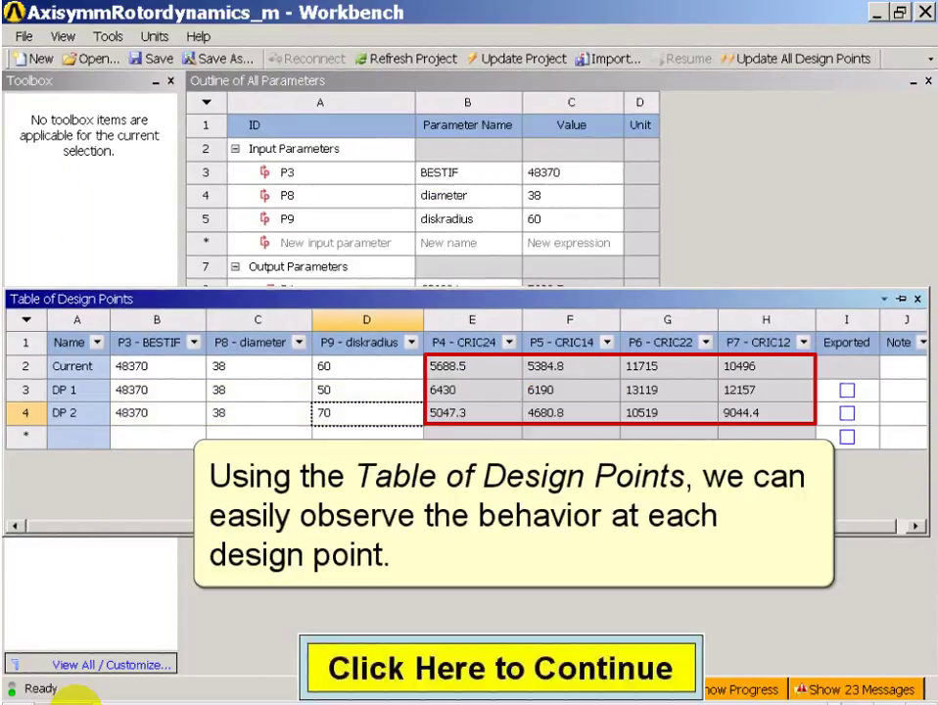